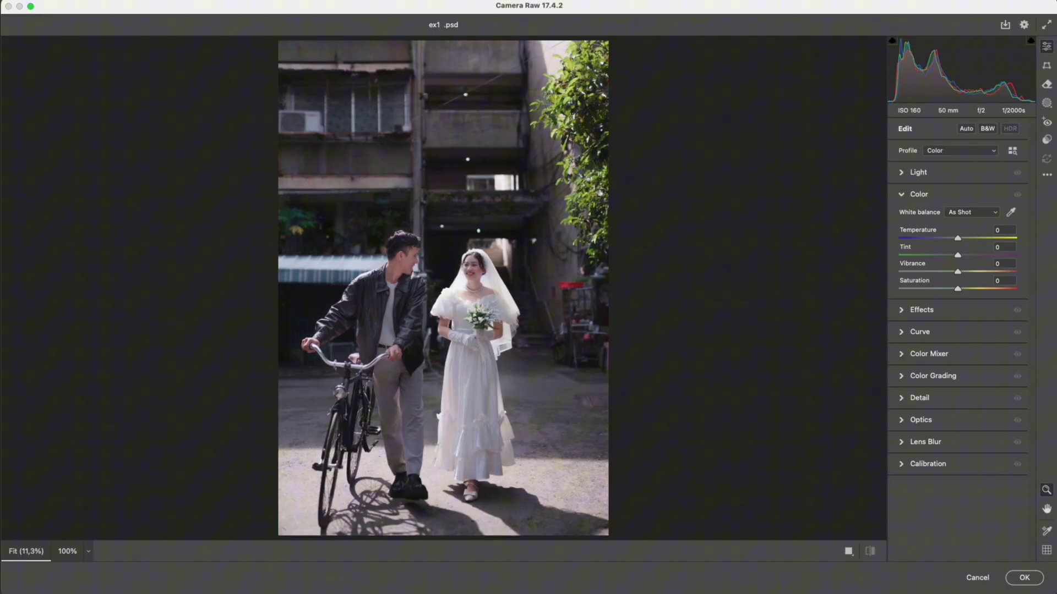
In the Light panel, set Exposure to +0,65, Whites to +22 and Contrast to -15
click(917, 172)
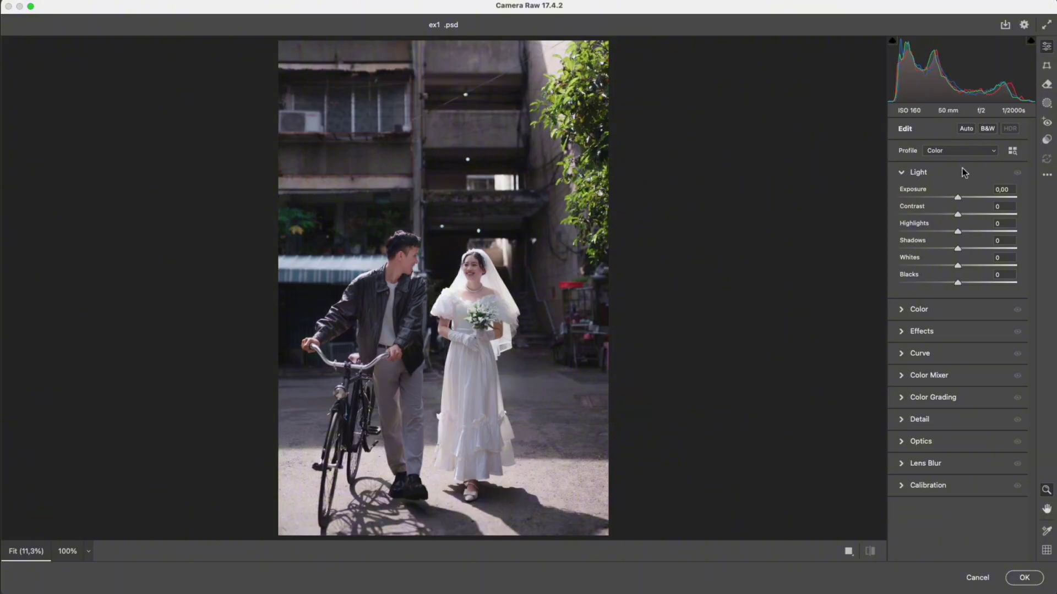
drag(957, 197, 963, 196)
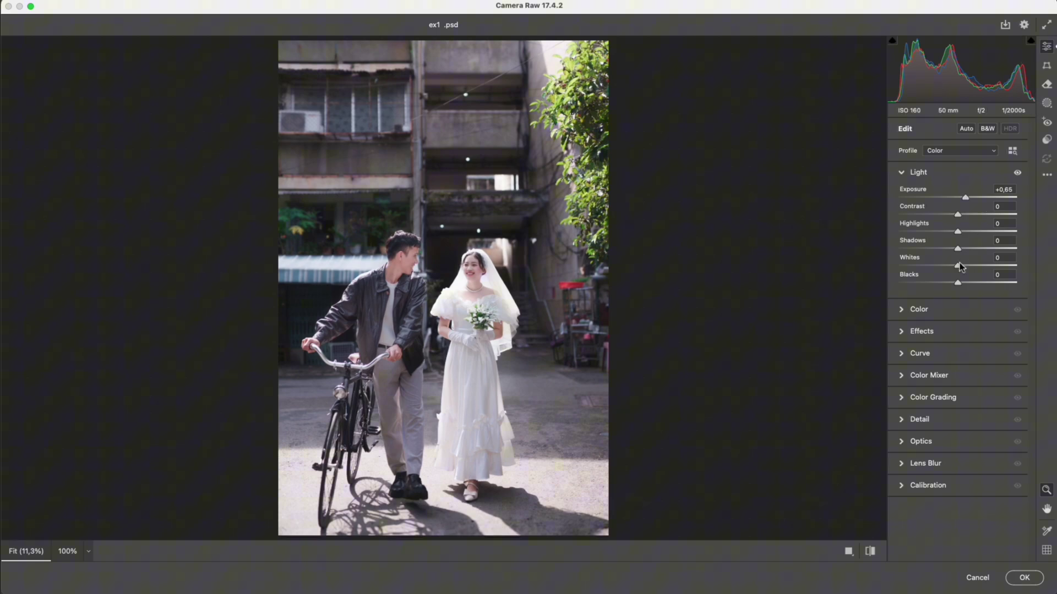
drag(960, 267, 975, 262)
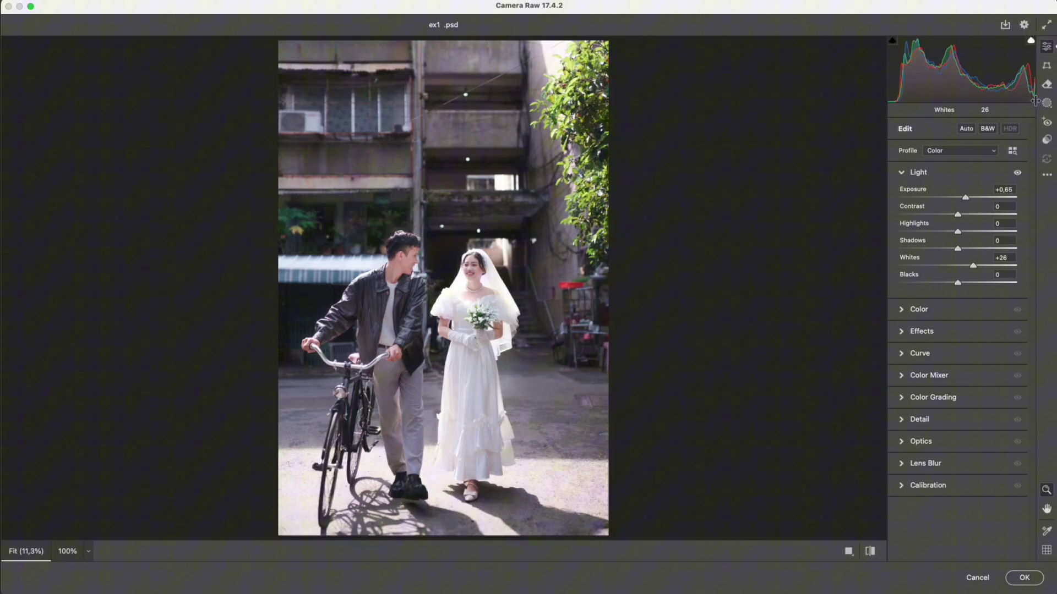
mouse_move(973, 261)
mouse_down()
mouse_move(996, 266)
mouse_move(972, 270)
mouse_up()
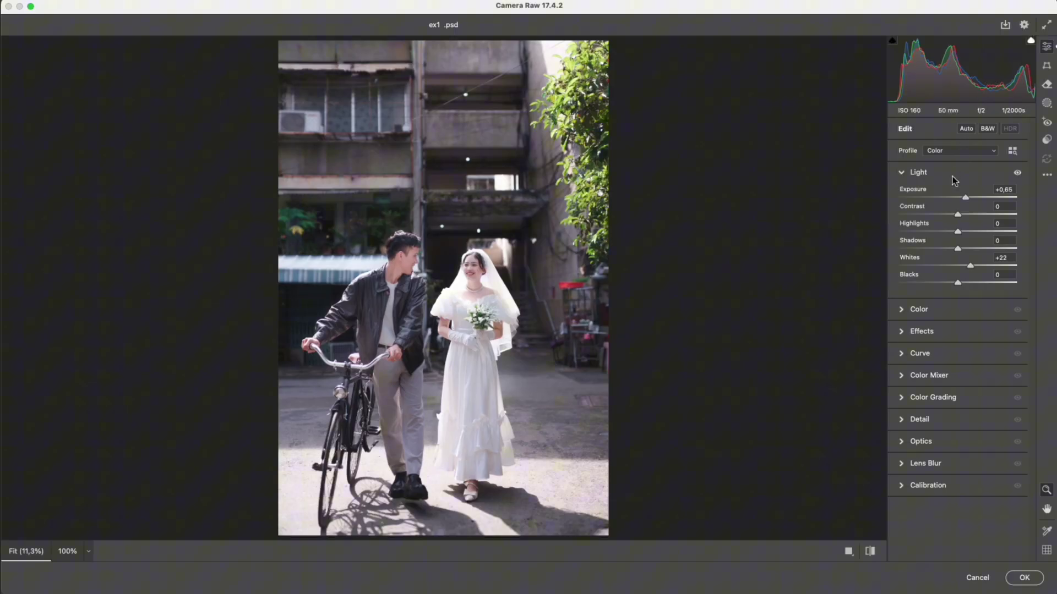
mouse_move(957, 215)
mouse_down()
mouse_move(941, 215)
mouse_move(995, 213)
mouse_move(949, 218)
mouse_up()
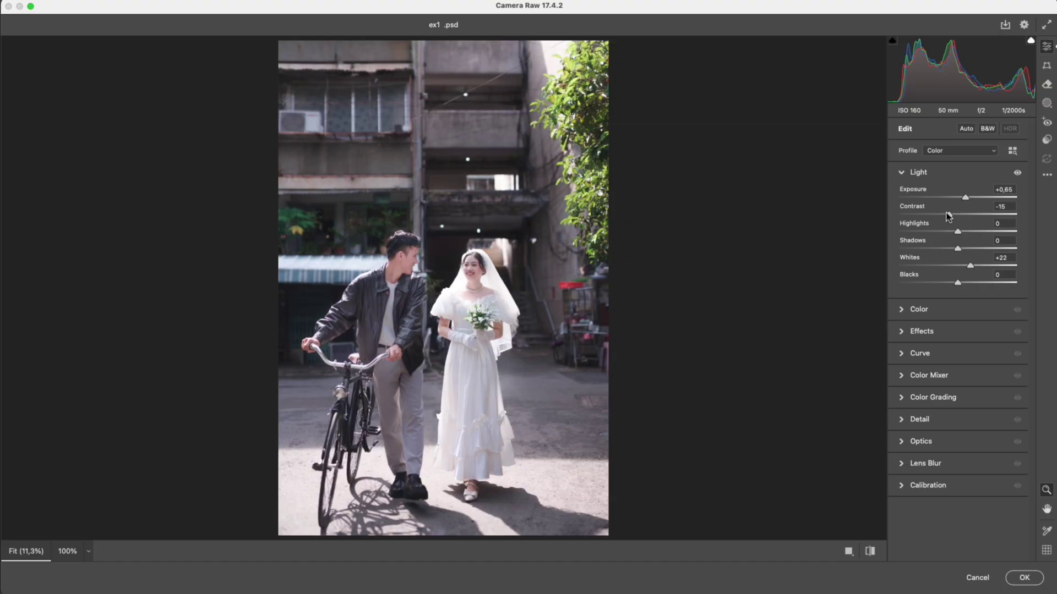
Make the white balance Custom with Temperature +13 and Tint -24 to warm the photo
click(951, 312)
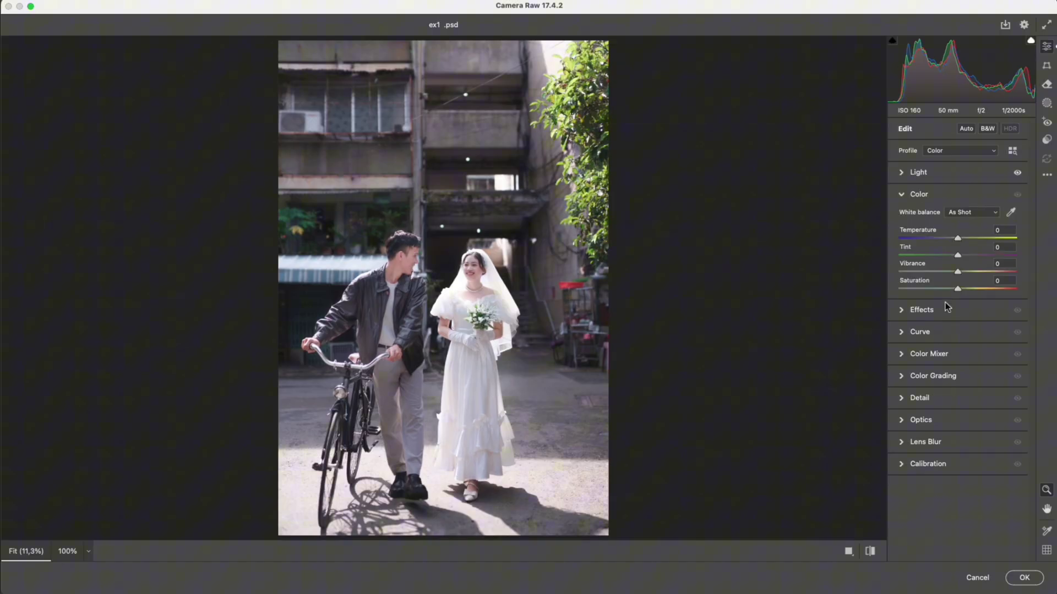
mouse_move(960, 238)
mouse_down()
mouse_move(967, 241)
mouse_move(946, 257)
mouse_move(967, 240)
mouse_up()
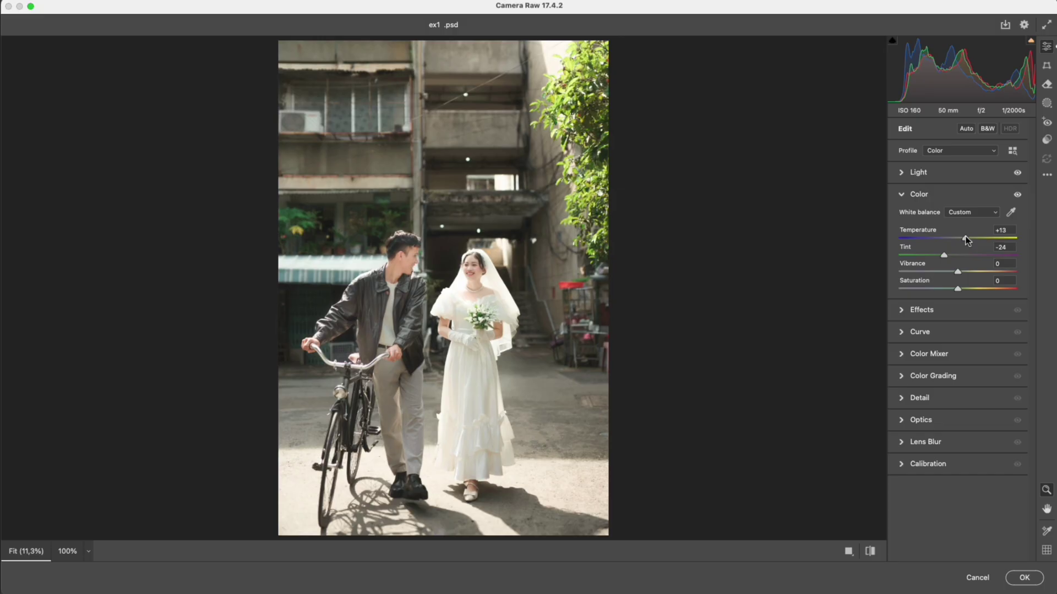
Add shadow, midtone and highlight points to the point curve and lift the black point to output 57
click(937, 332)
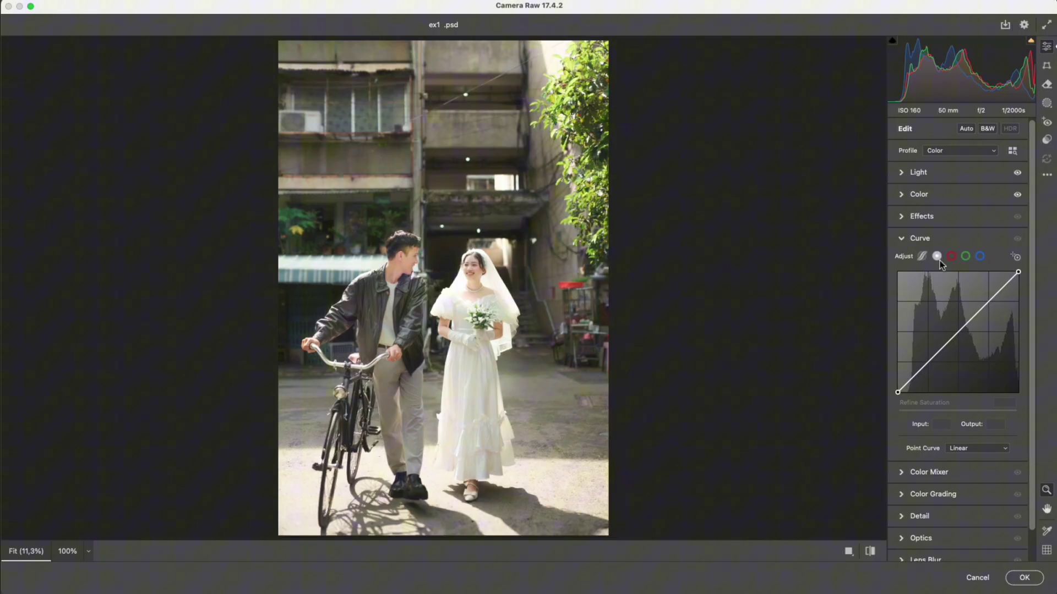
click(928, 360)
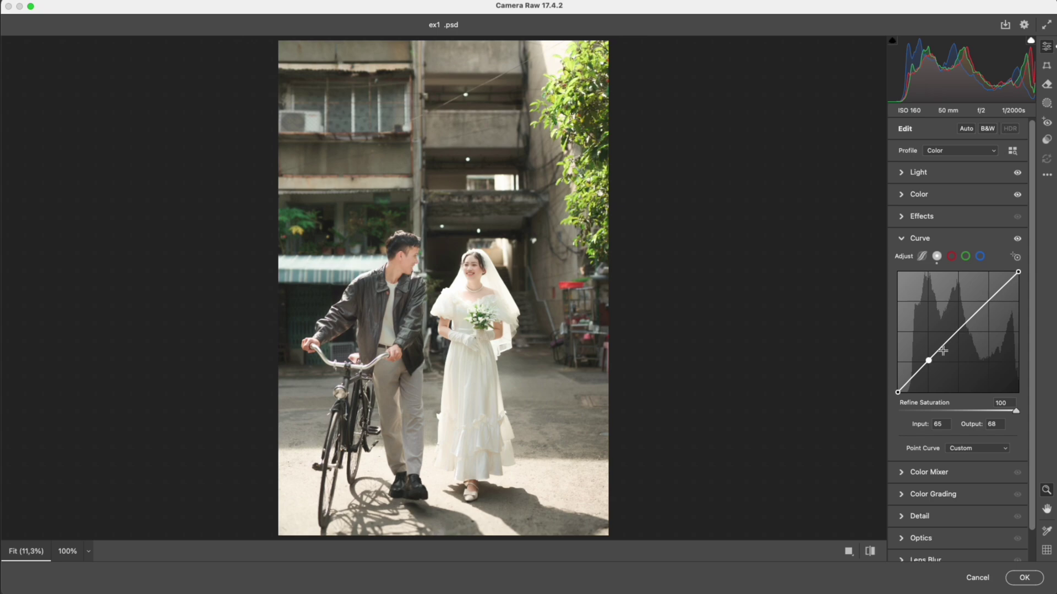
click(958, 330)
click(989, 301)
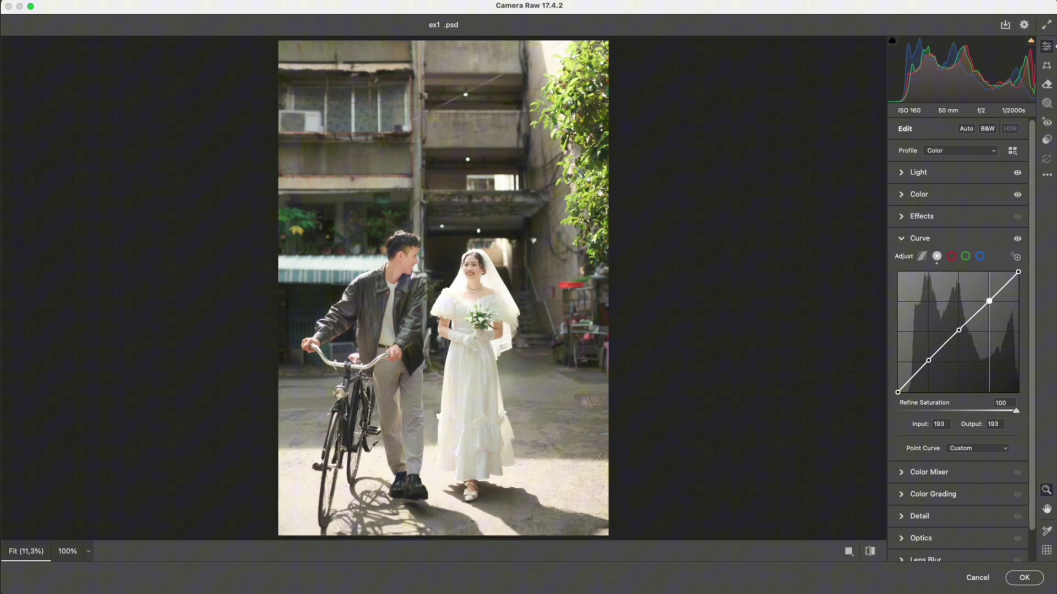
drag(897, 392, 897, 365)
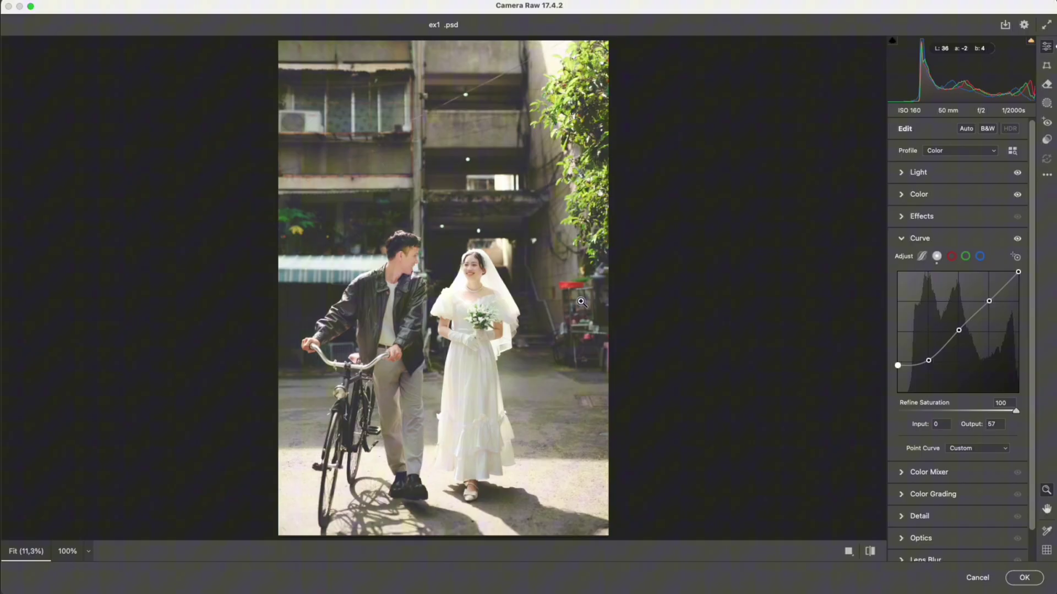
In the Color Mixer, set Oranges to saturation +20, hue -11 and luminance +15
click(902, 474)
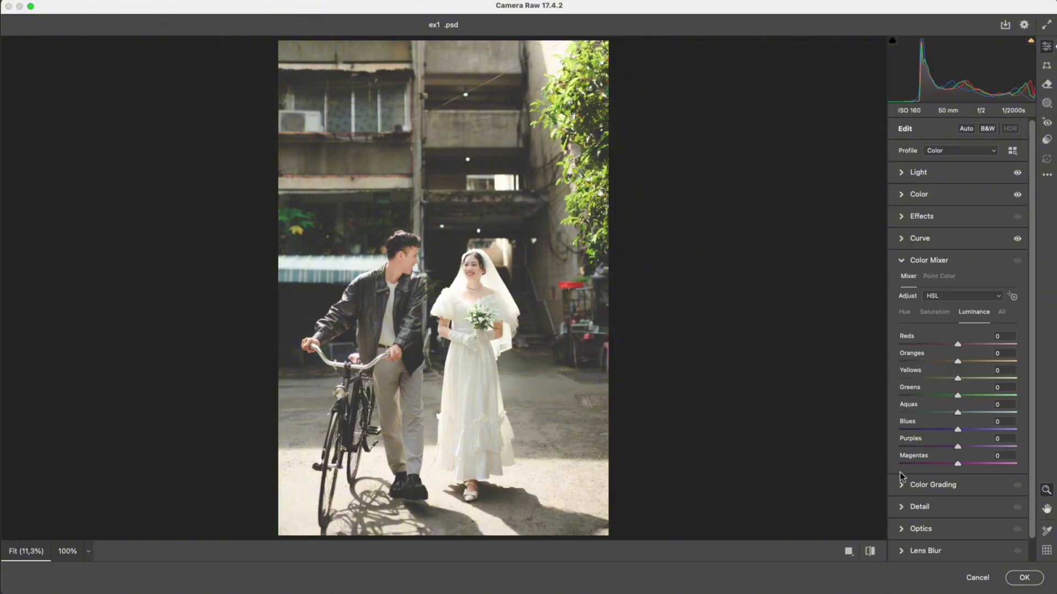
click(939, 312)
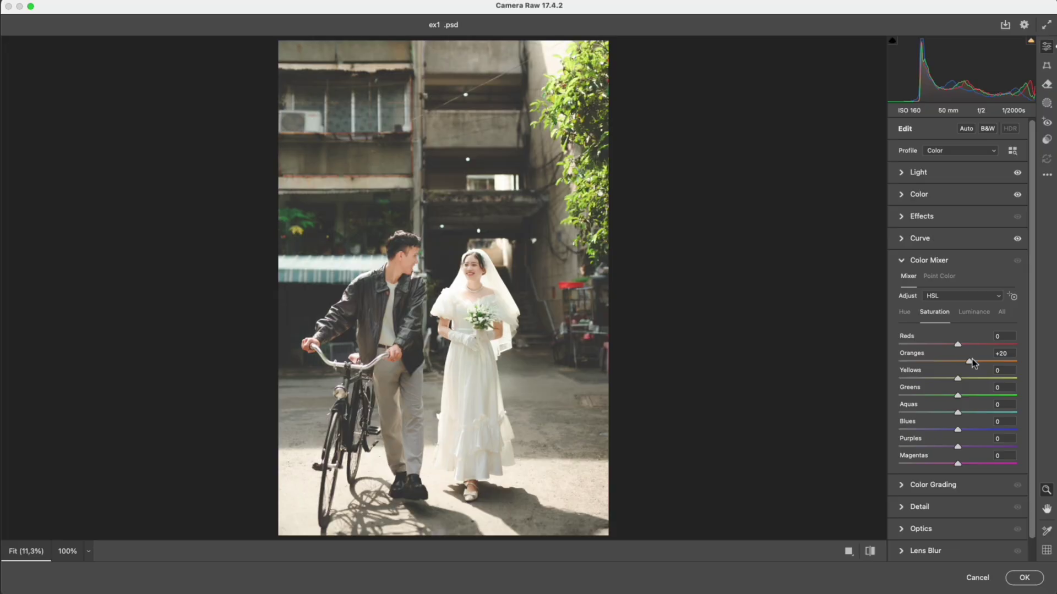
click(905, 312)
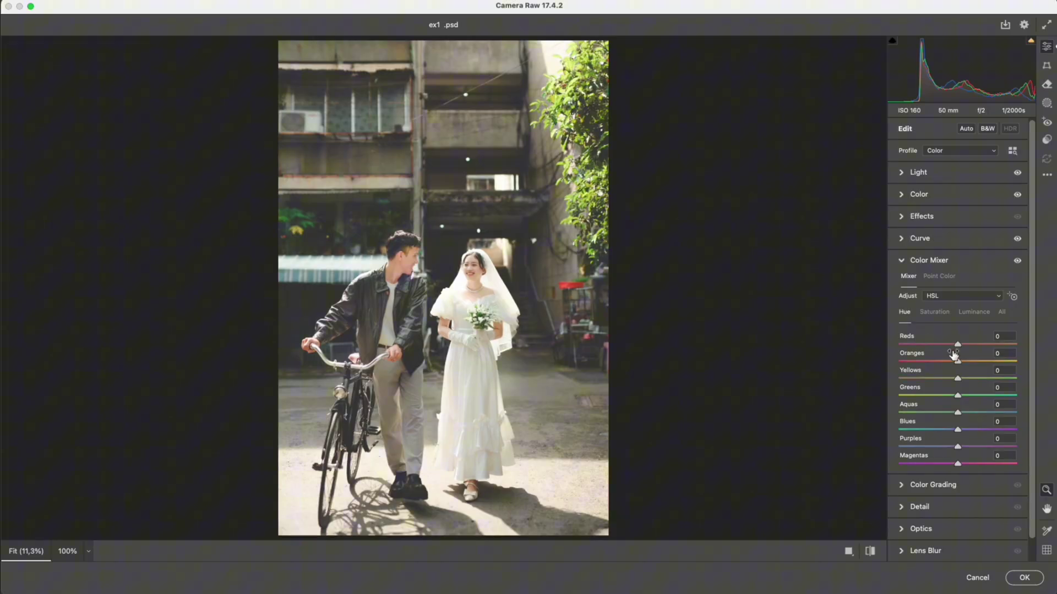
drag(954, 355, 951, 360)
click(970, 319)
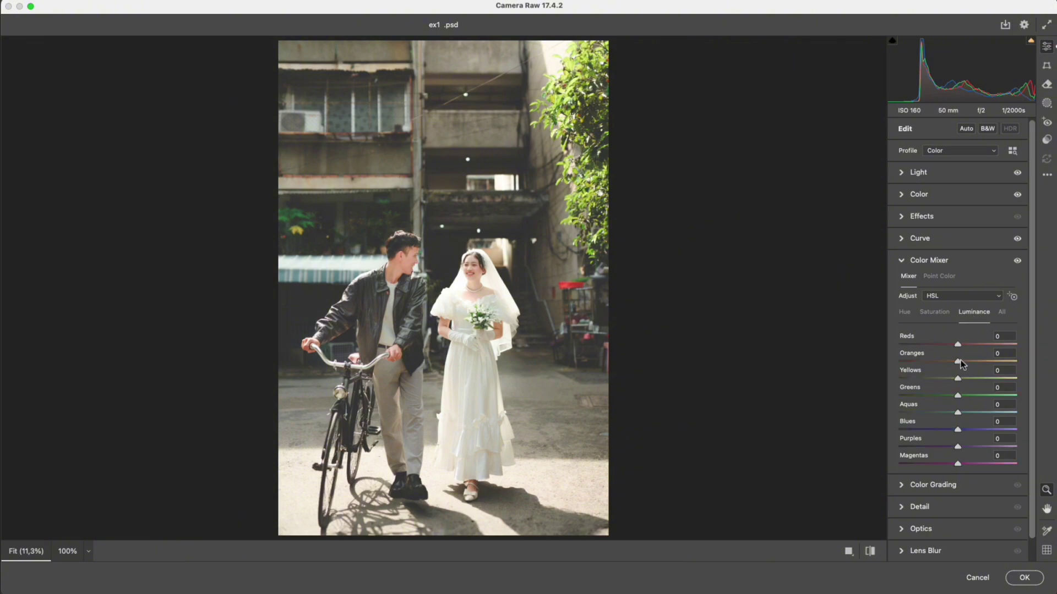
drag(960, 361, 969, 362)
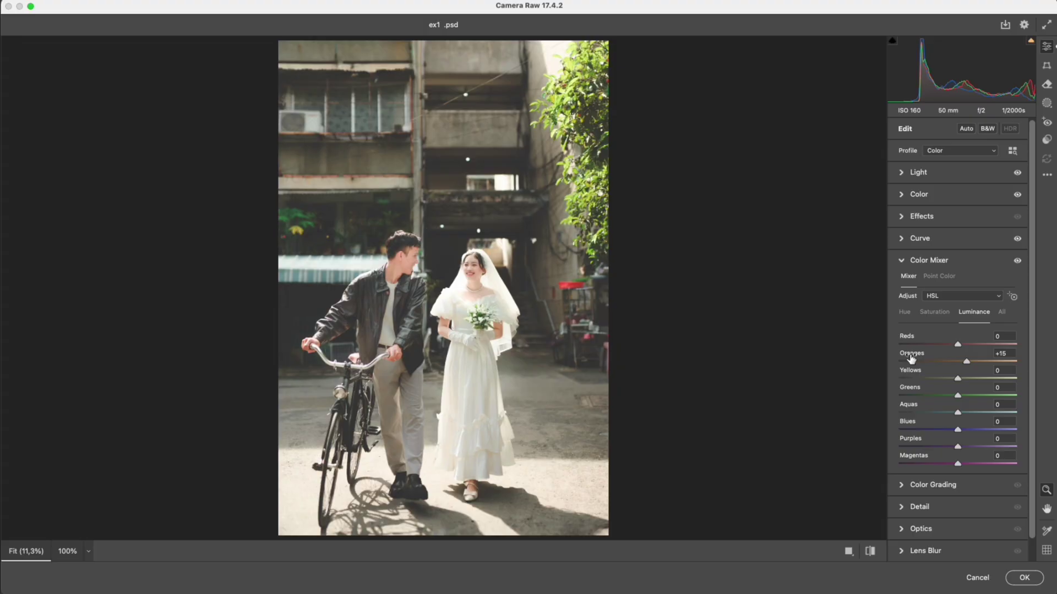
Grade shadows to hue 80, saturation 15 and highlights to hue 32, saturation 13, then collapse Color Grading
click(925, 484)
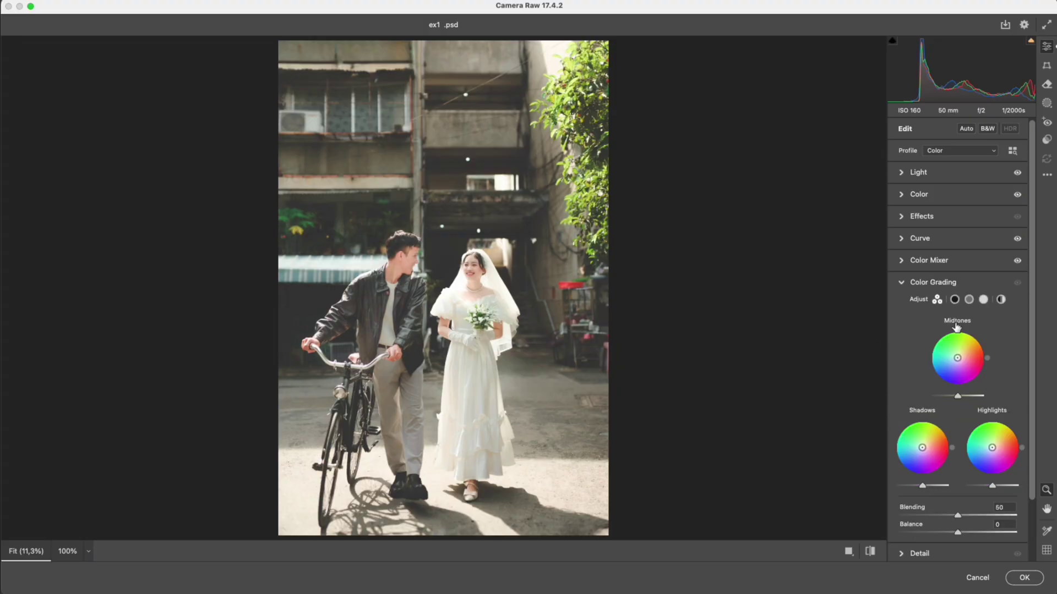
click(955, 300)
drag(957, 373, 959, 371)
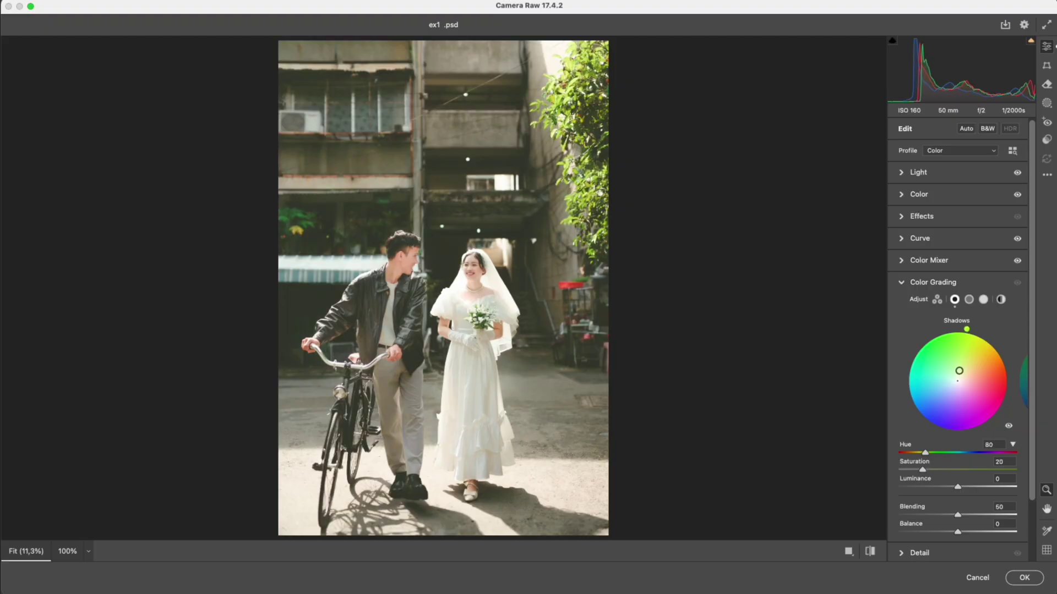
drag(923, 470, 914, 472)
click(983, 299)
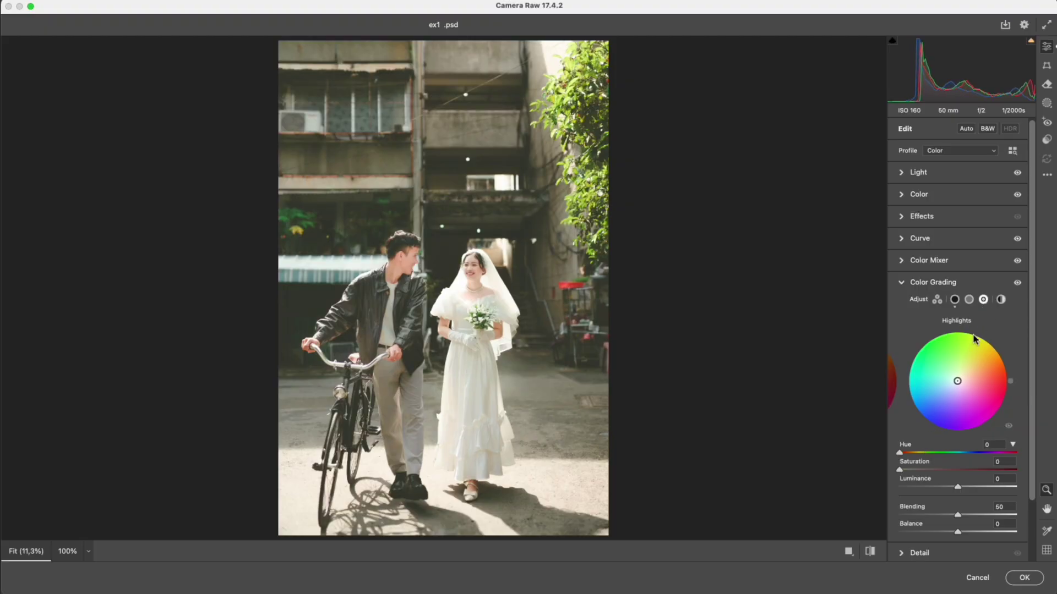
drag(958, 379, 963, 377)
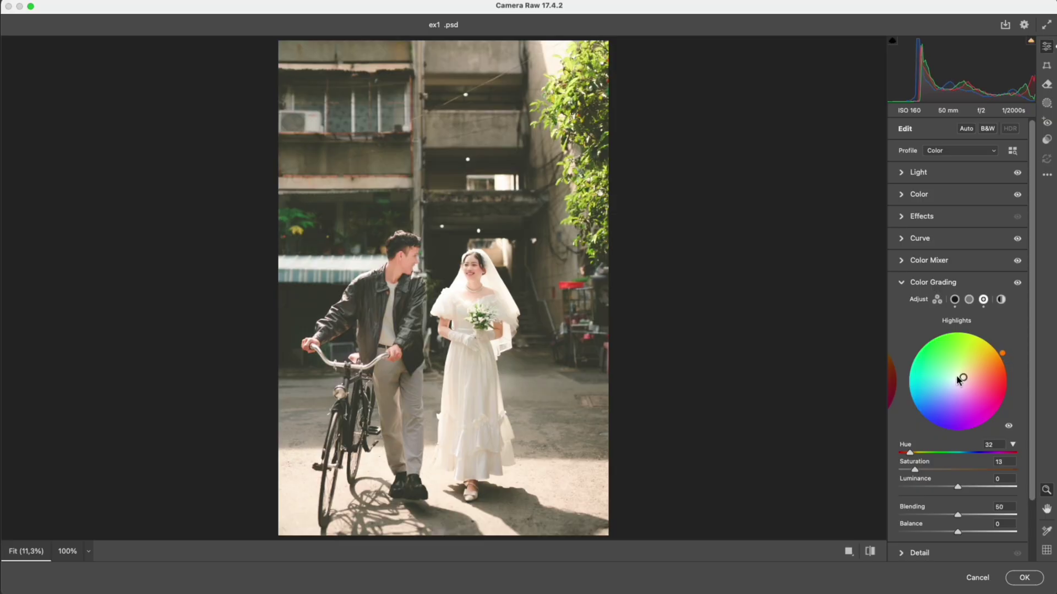
click(902, 283)
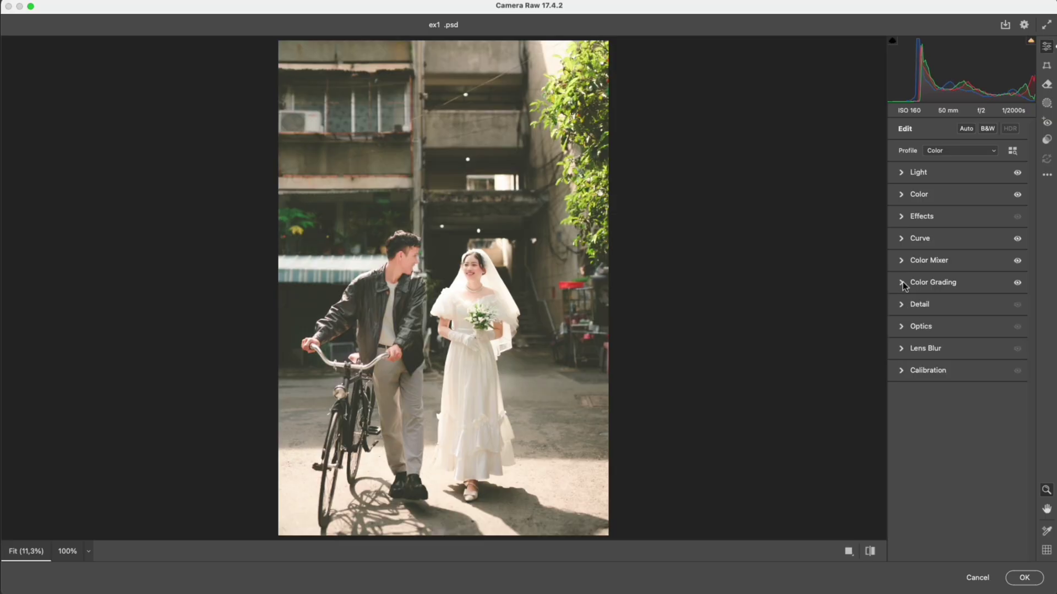
mouse_move(903, 281)
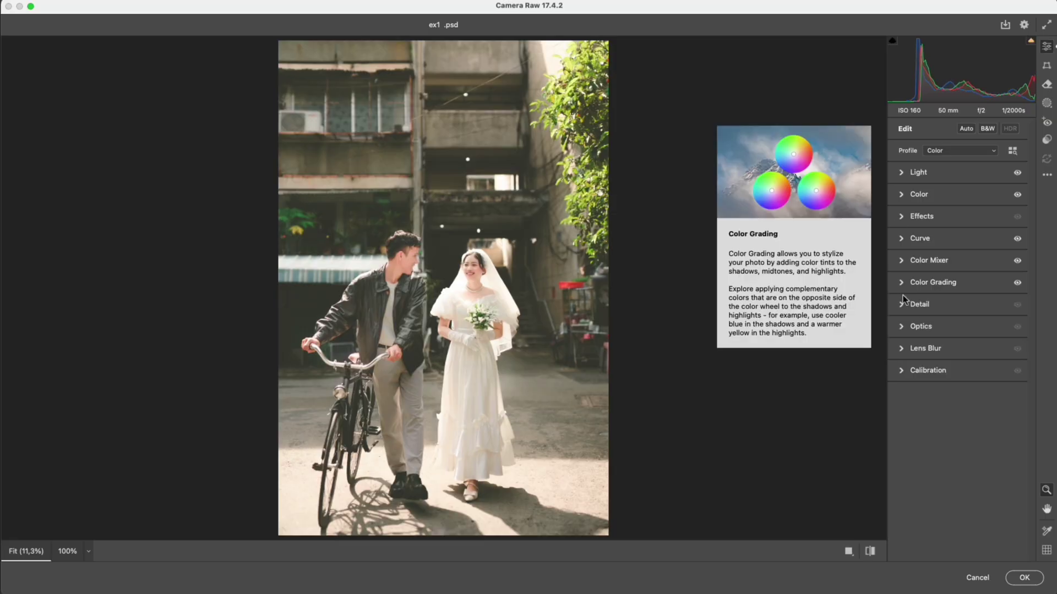
Set Calibration Red Primary to hue -5 and saturation +34, Green saturation -54, Blue saturation -32
click(901, 370)
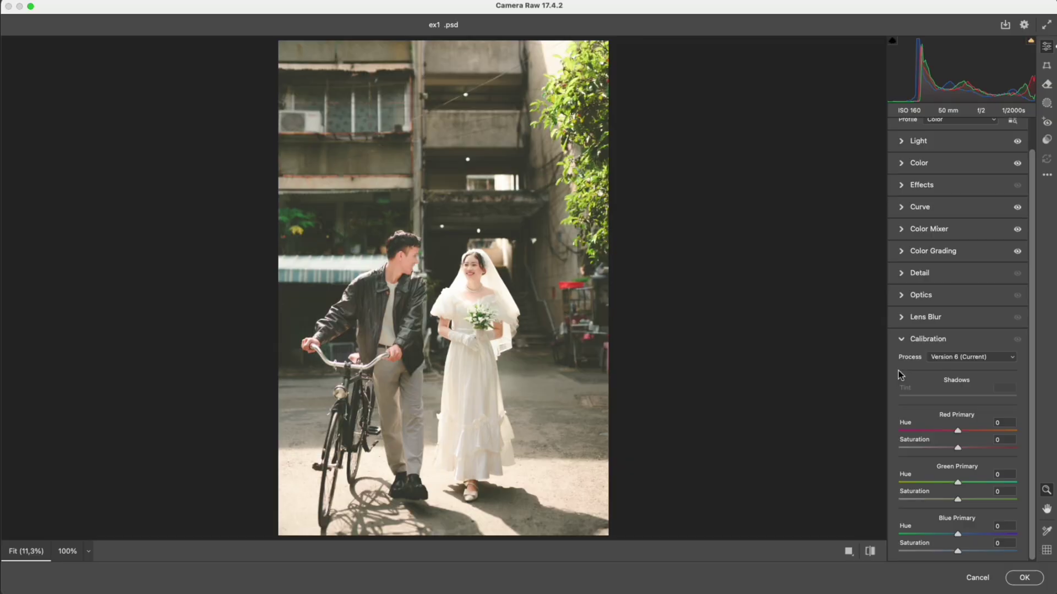
mouse_move(957, 448)
mouse_down()
mouse_move(983, 444)
mouse_move(973, 447)
mouse_up()
drag(957, 551, 944, 553)
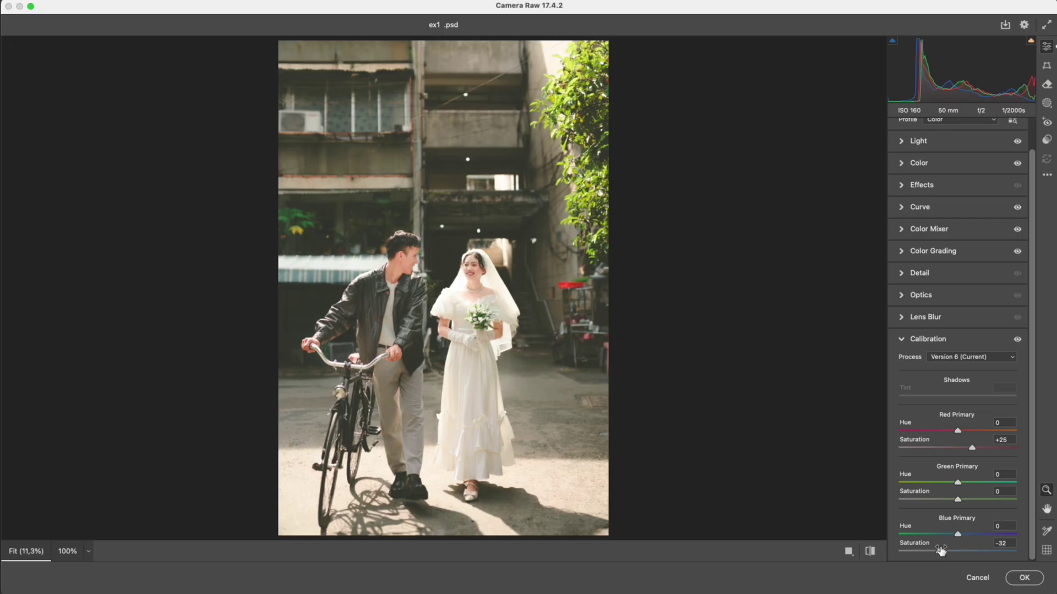
drag(958, 499, 926, 499)
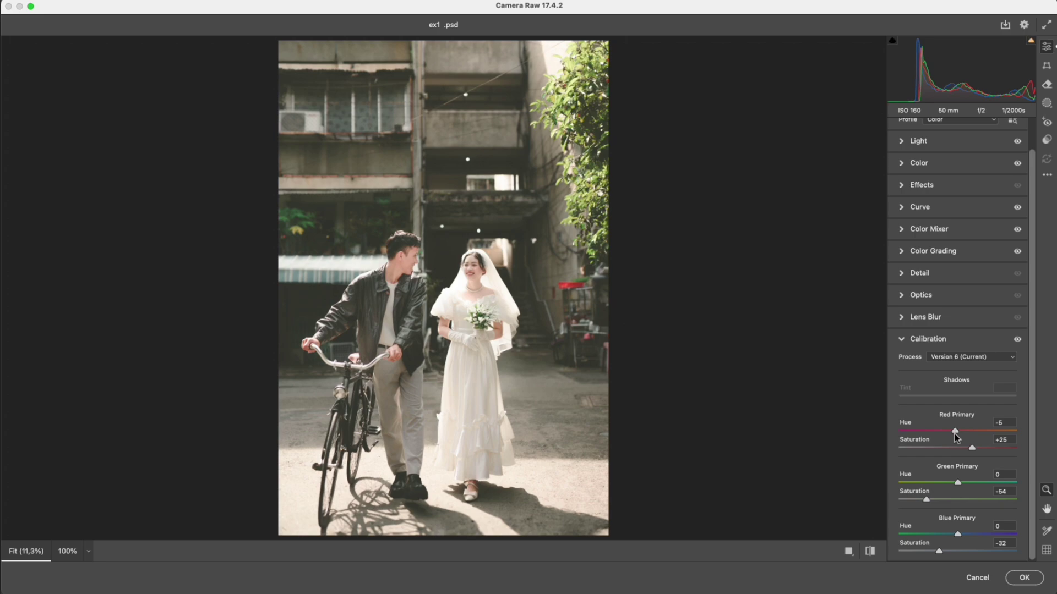
drag(971, 447, 978, 450)
Add a -32 vignette and film grain 49 with size 31, then fit the photo in view
click(951, 186)
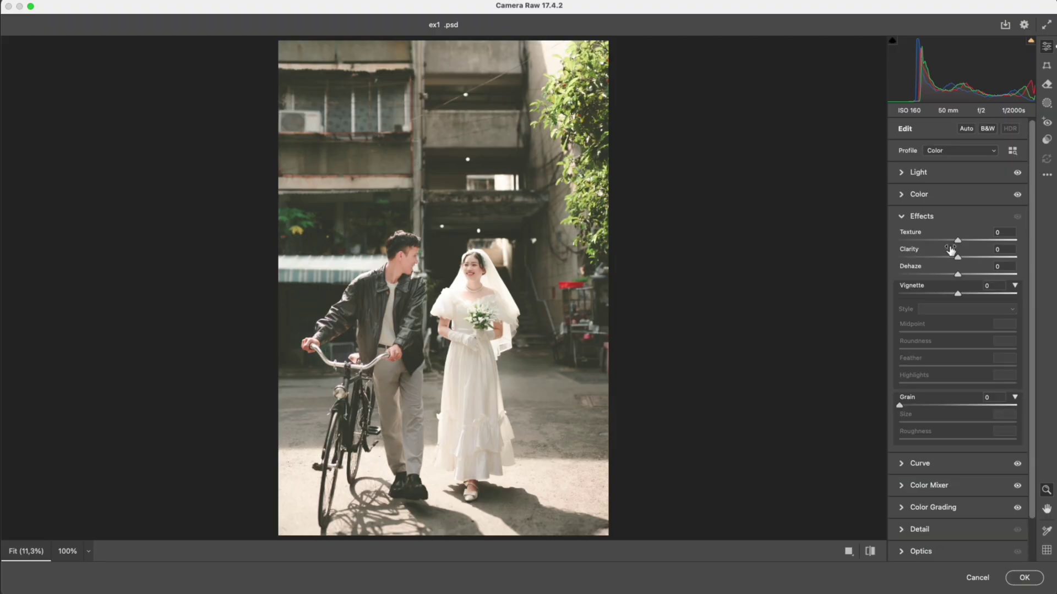
drag(957, 293, 939, 295)
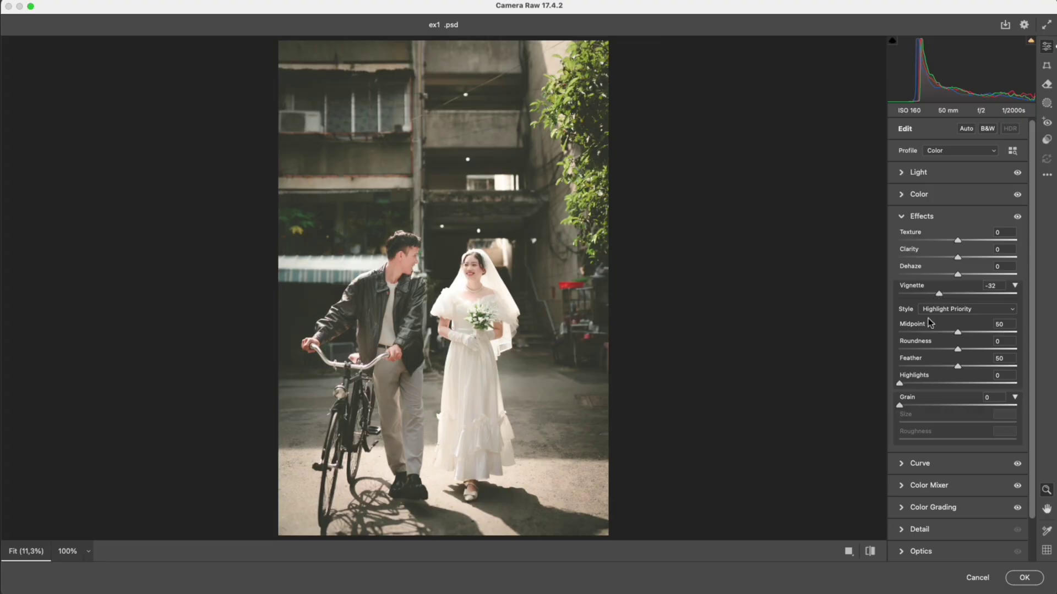
drag(900, 405, 951, 407)
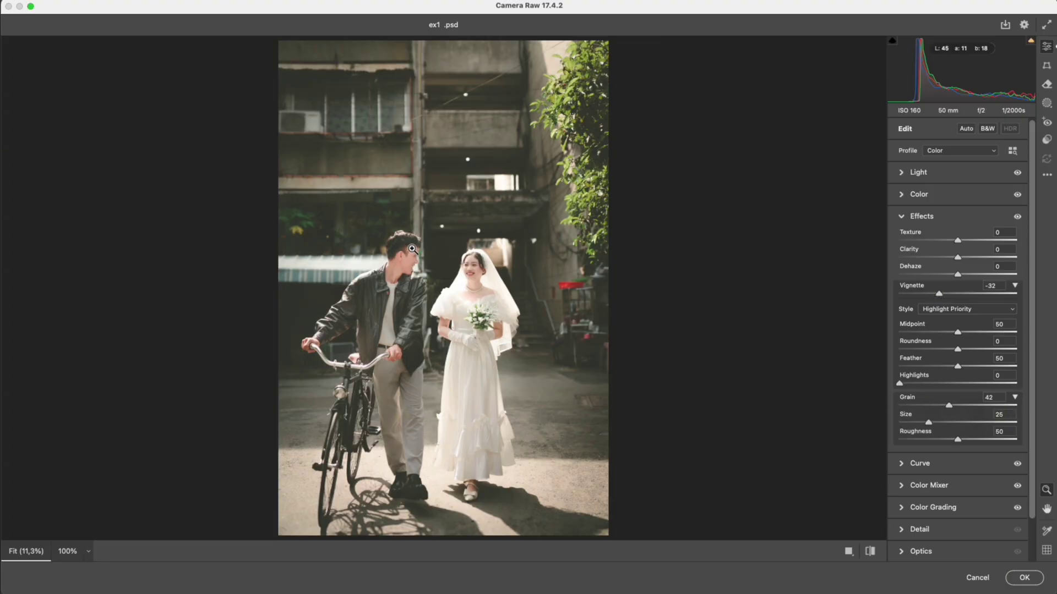
drag(413, 249, 566, 313)
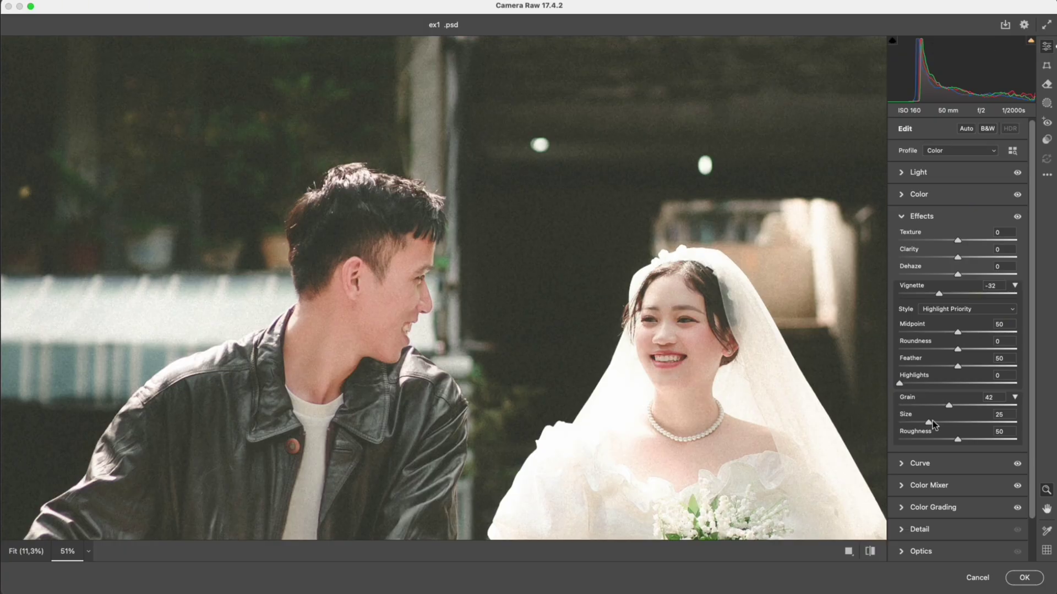
drag(932, 421, 956, 406)
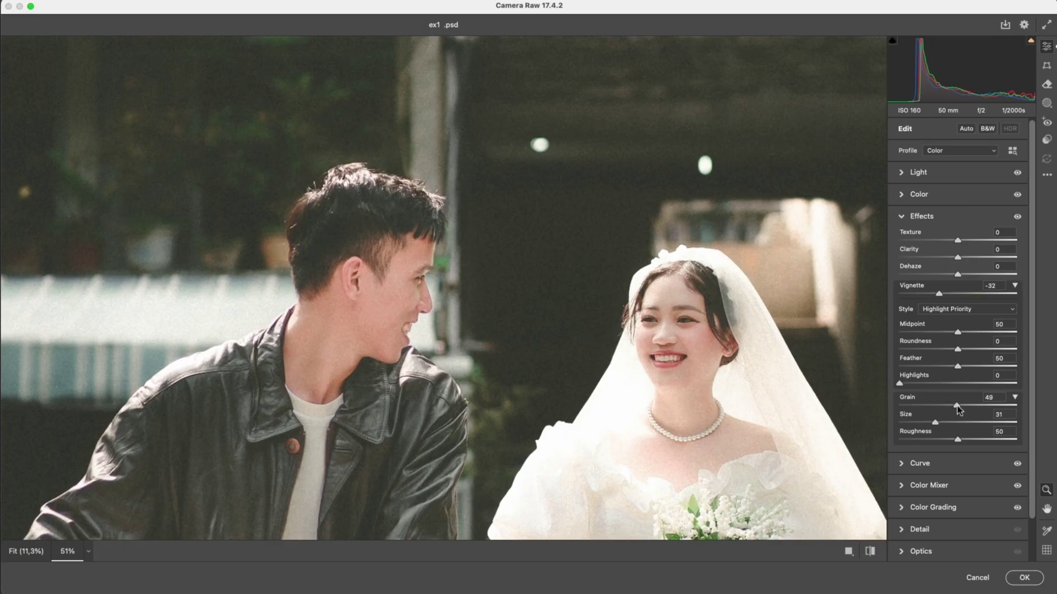
alt+click(694, 336)
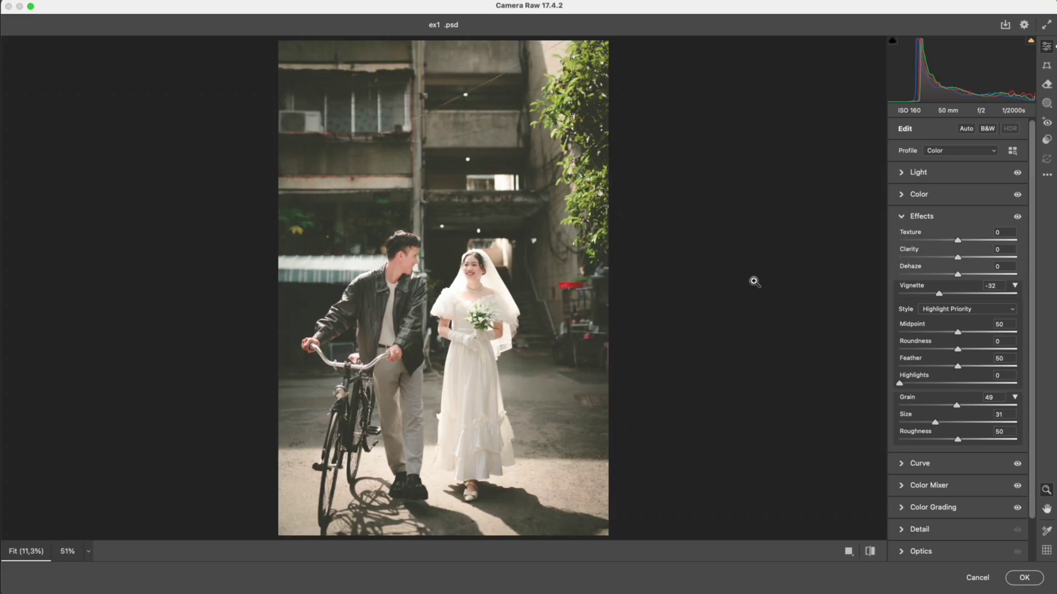
Paint a brush mask over the top-right foliage and the couple, raising its Whites to +17
click(1046, 103)
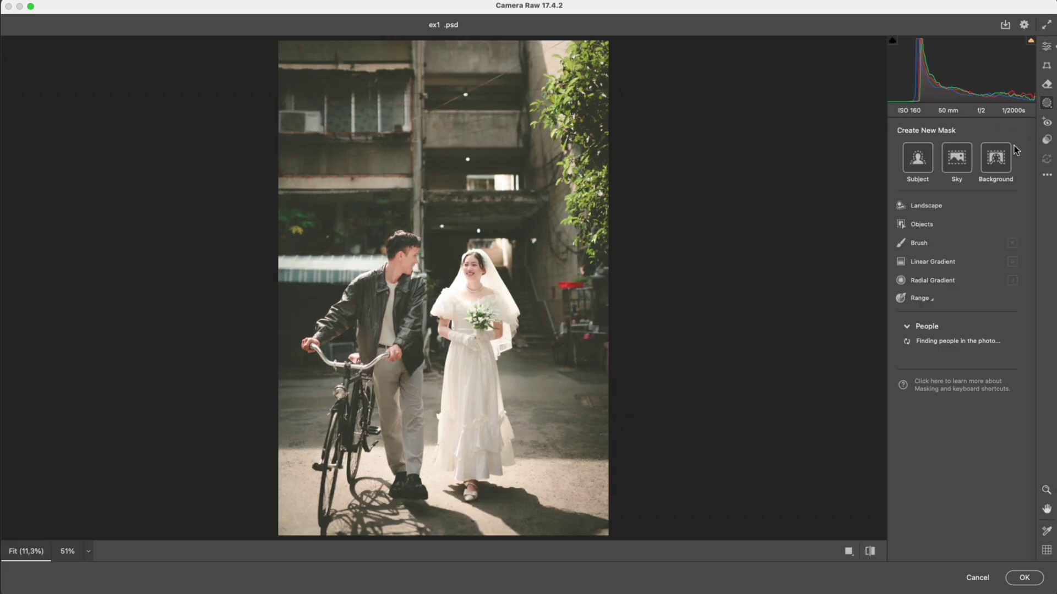
click(930, 243)
drag(575, 52, 582, 226)
scroll(1025, 346, down, 5)
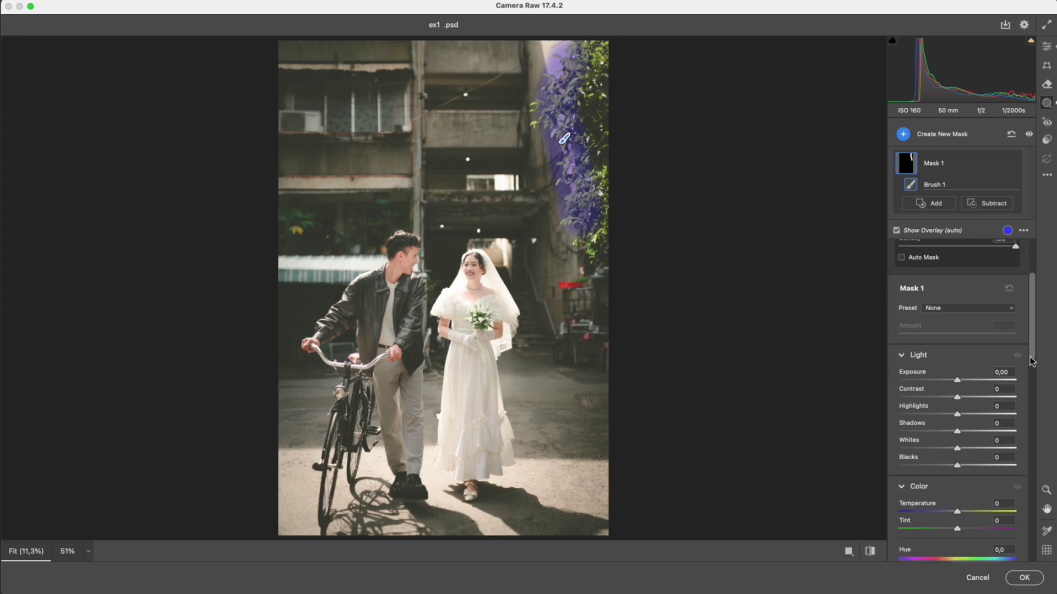
drag(958, 435, 966, 434)
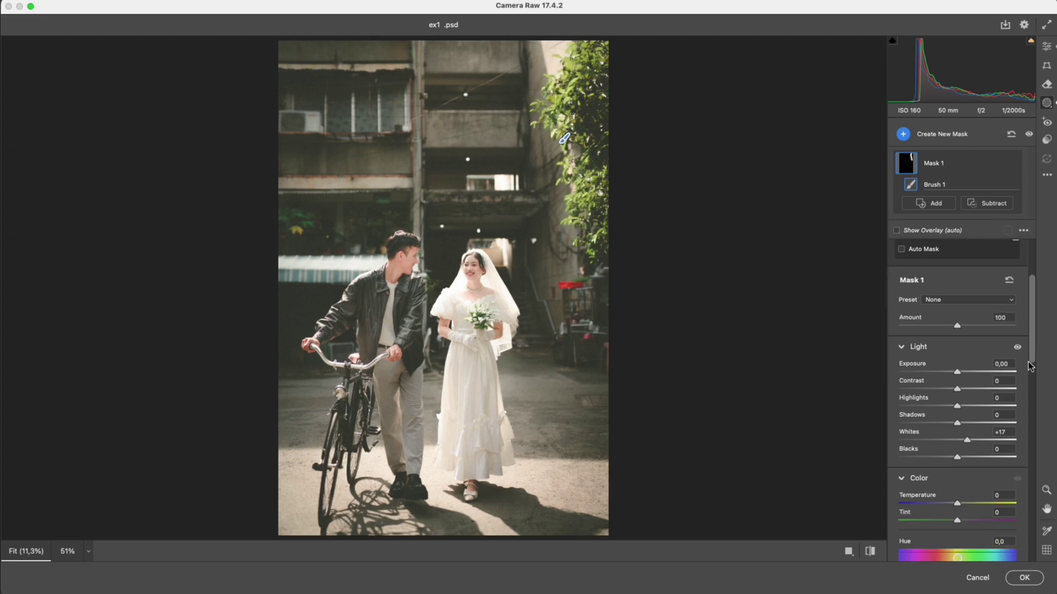
scroll(965, 434, up, 5)
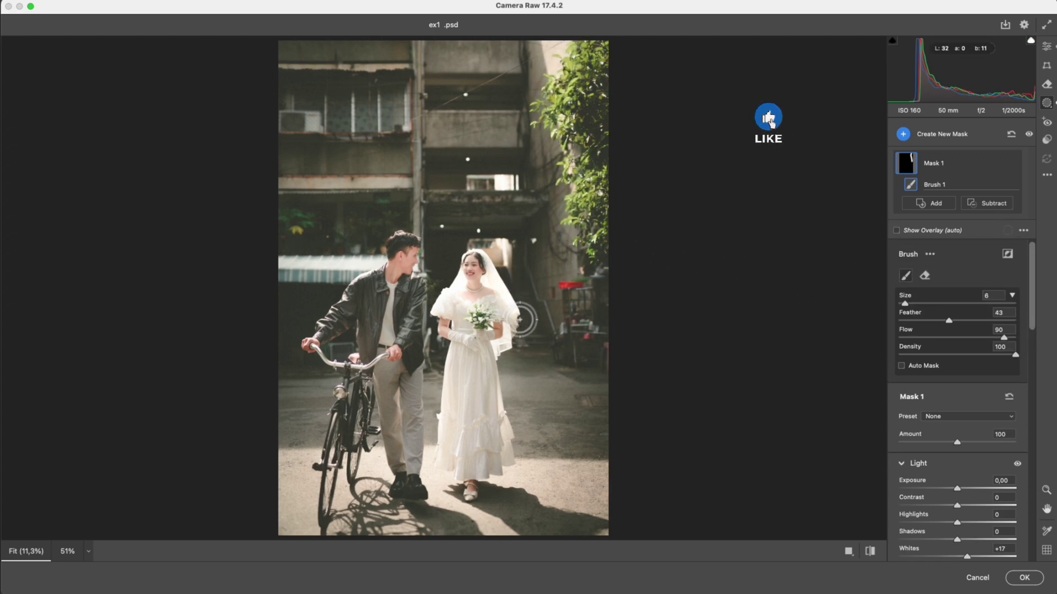
mouse_move(330, 355)
mouse_down()
mouse_move(440, 439)
mouse_move(440, 330)
mouse_up()
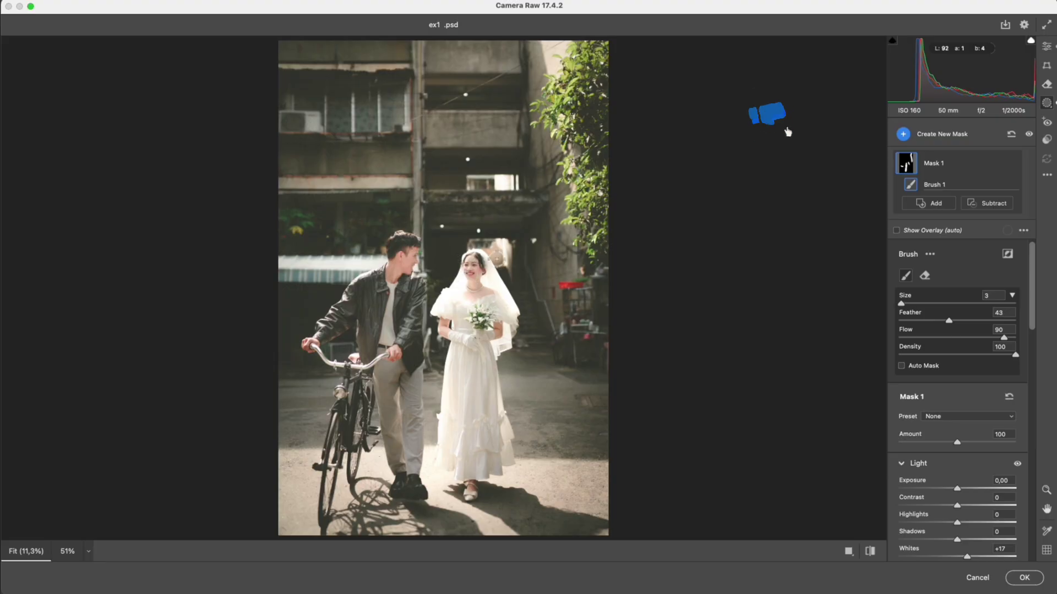
key(bracketright)
key(bracketright)
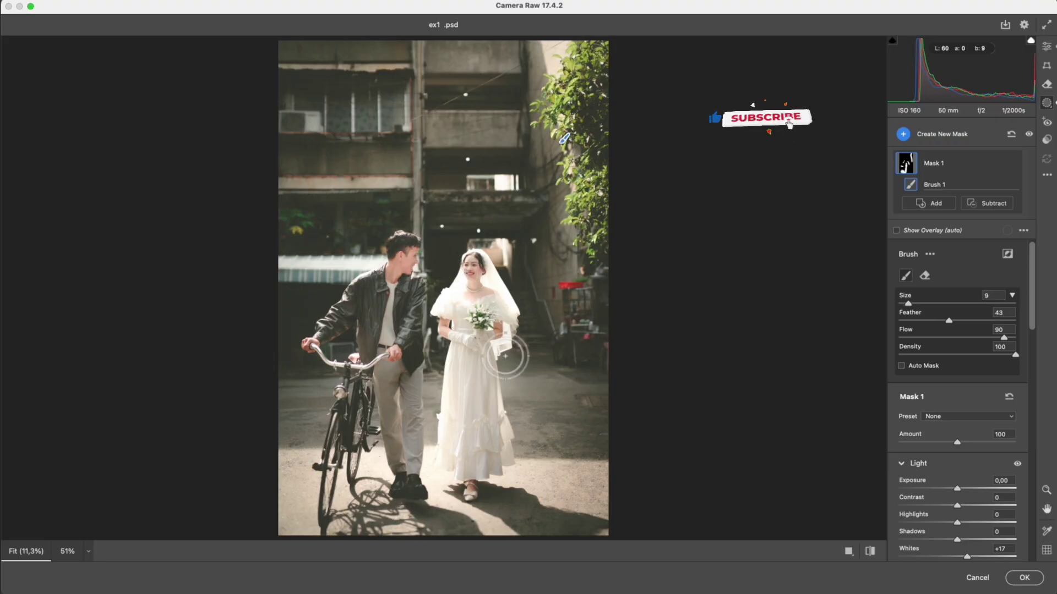
key(bracketleft)
key(bracketleft)
key(bracketleft)
key(bracketleft)
key(bracketleft)
key(bracketleft)
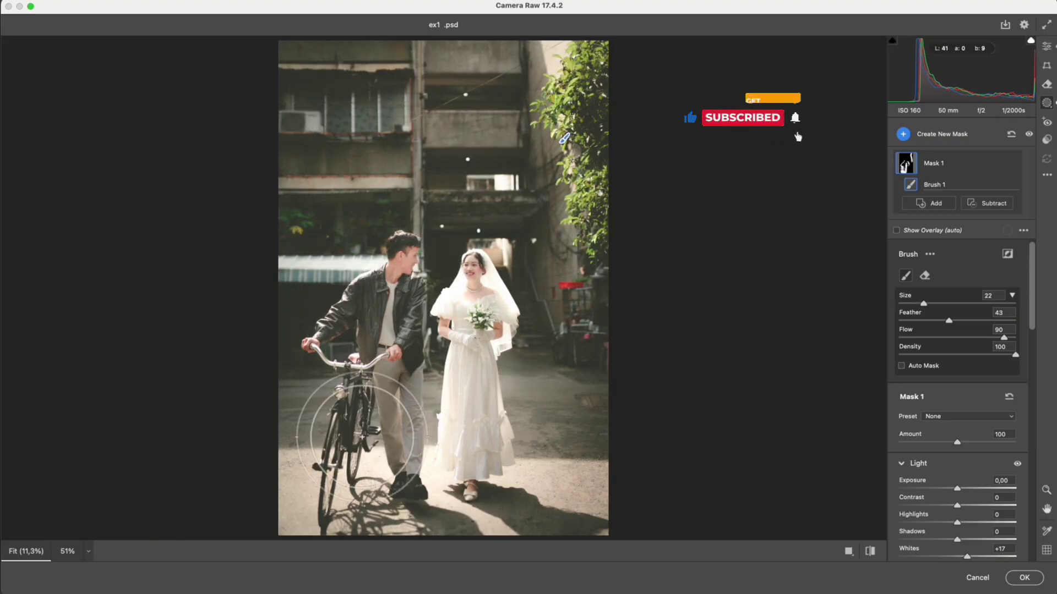
click(1047, 48)
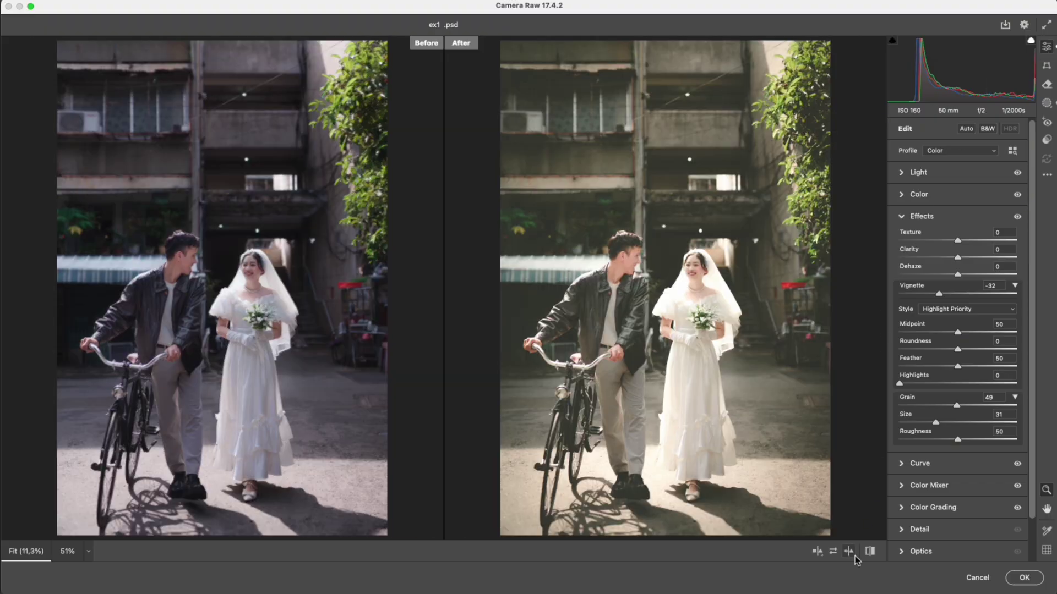
Show the Before/After side-by-side view and zoom out to fit both panes
click(869, 551)
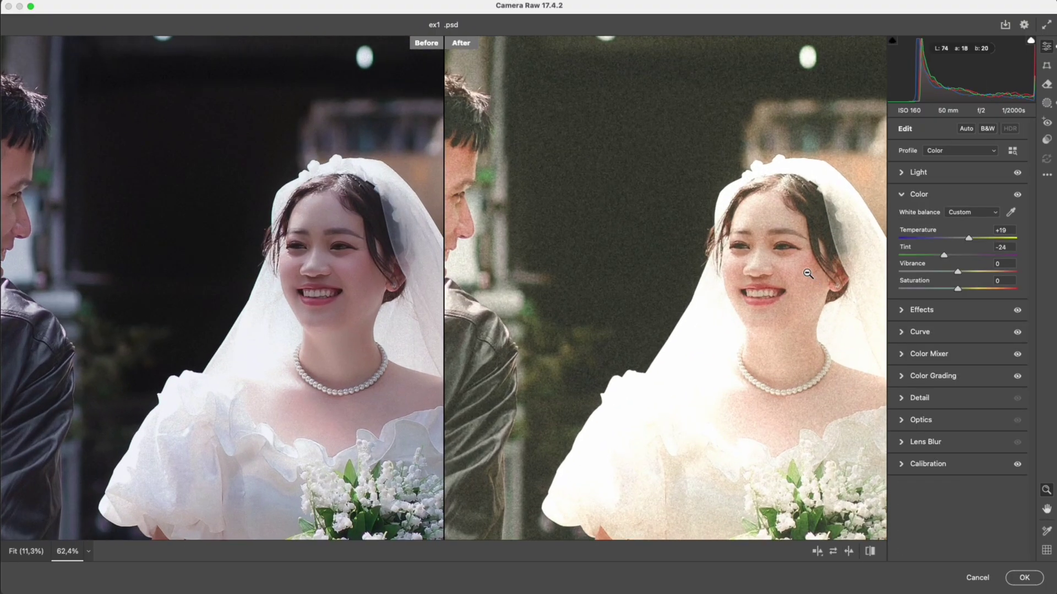
scroll(697, 221, down, 5)
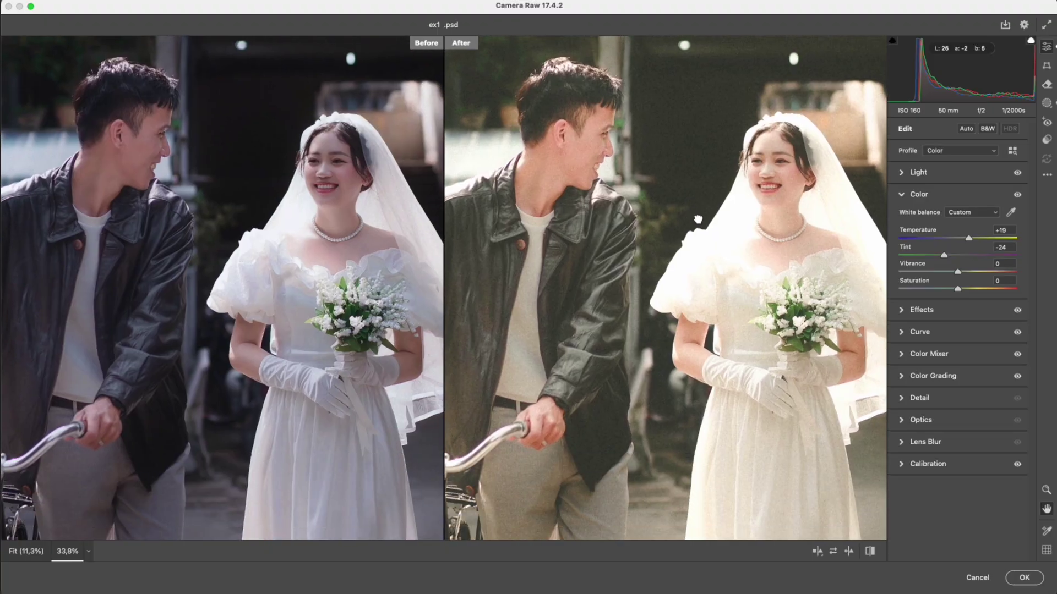
scroll(697, 220, down, 3)
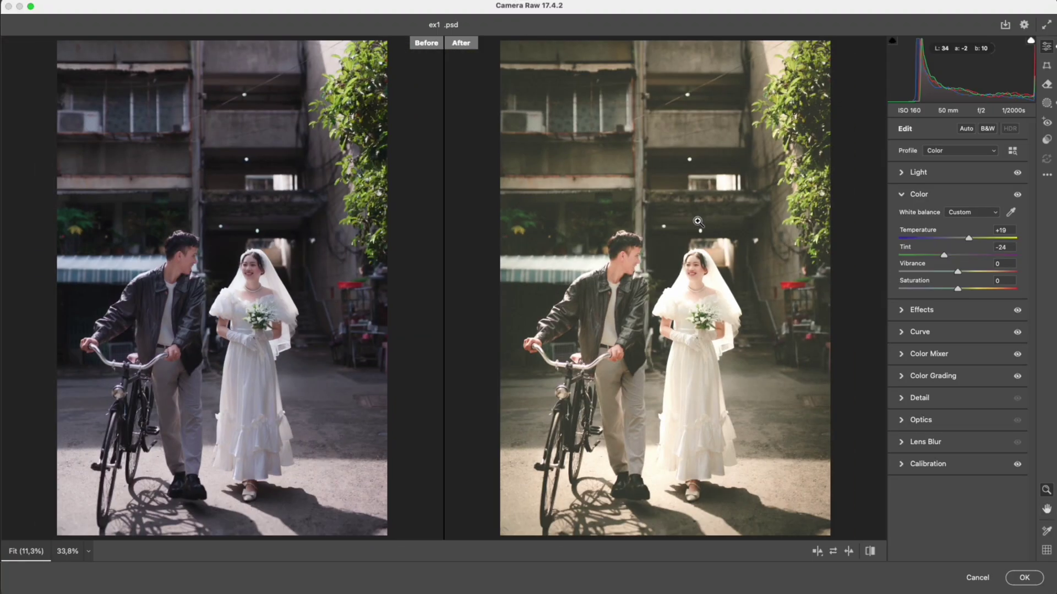
Copy this photo's edit settings and paste the grade onto ex2.jpg
click(1049, 175)
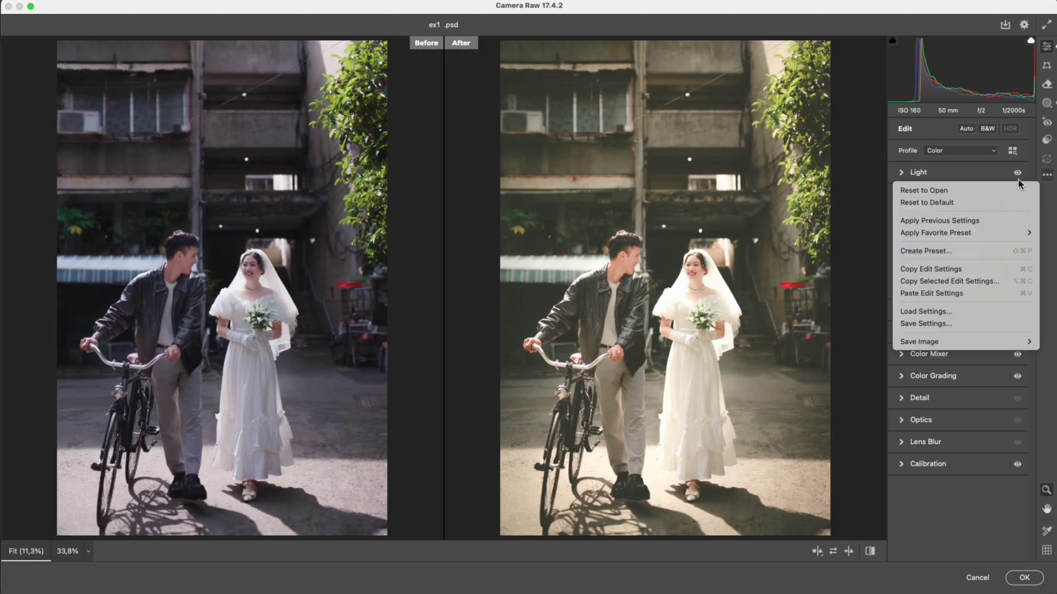
click(963, 269)
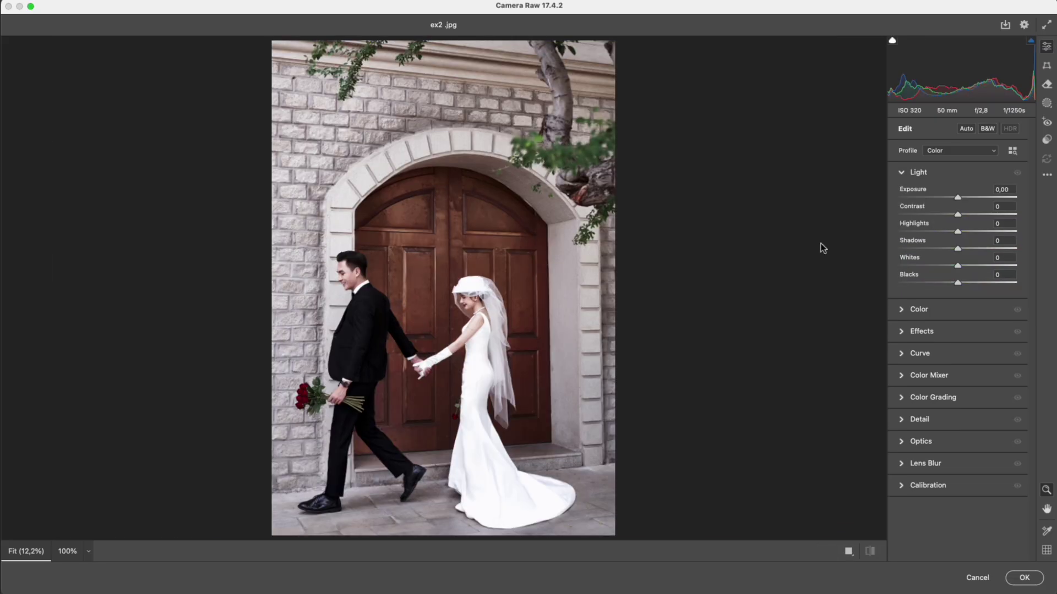
click(1046, 175)
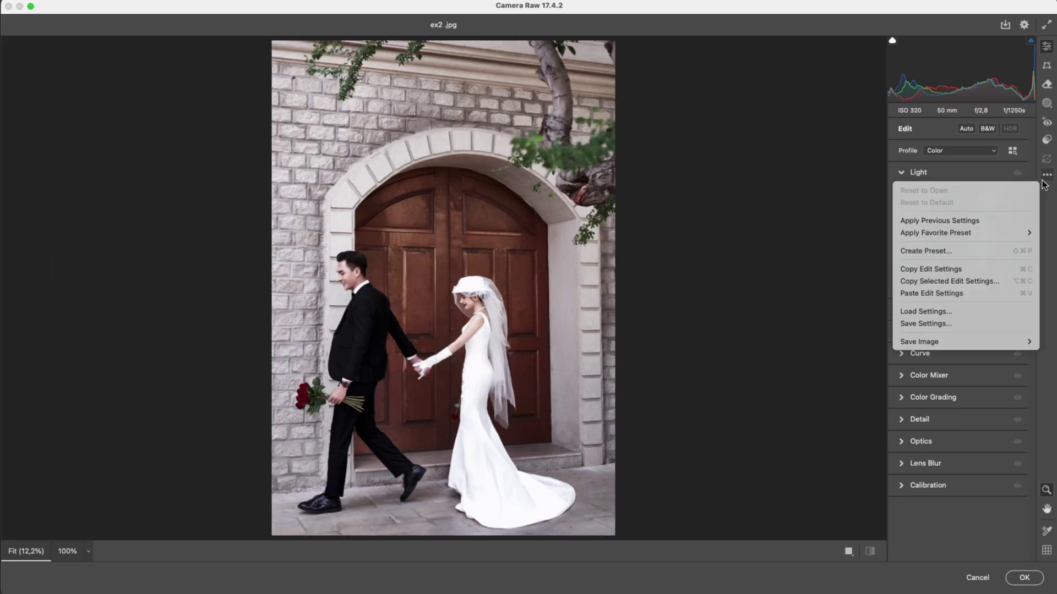
click(943, 294)
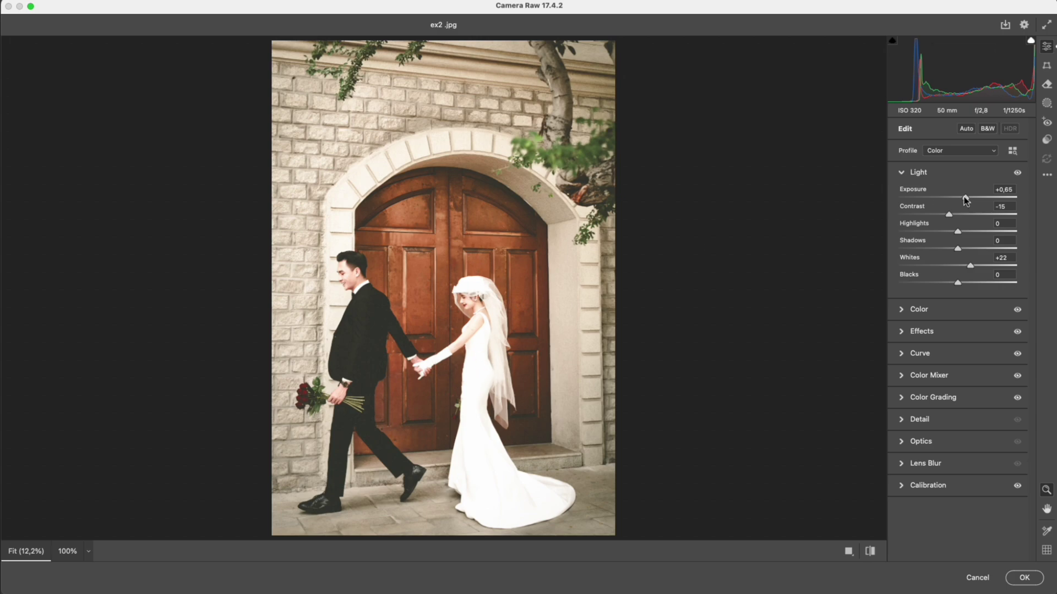
On ex2.jpg, lower Exposure to +0,20, deepen the vignette to -42, and compare Before/After
drag(964, 197, 958, 196)
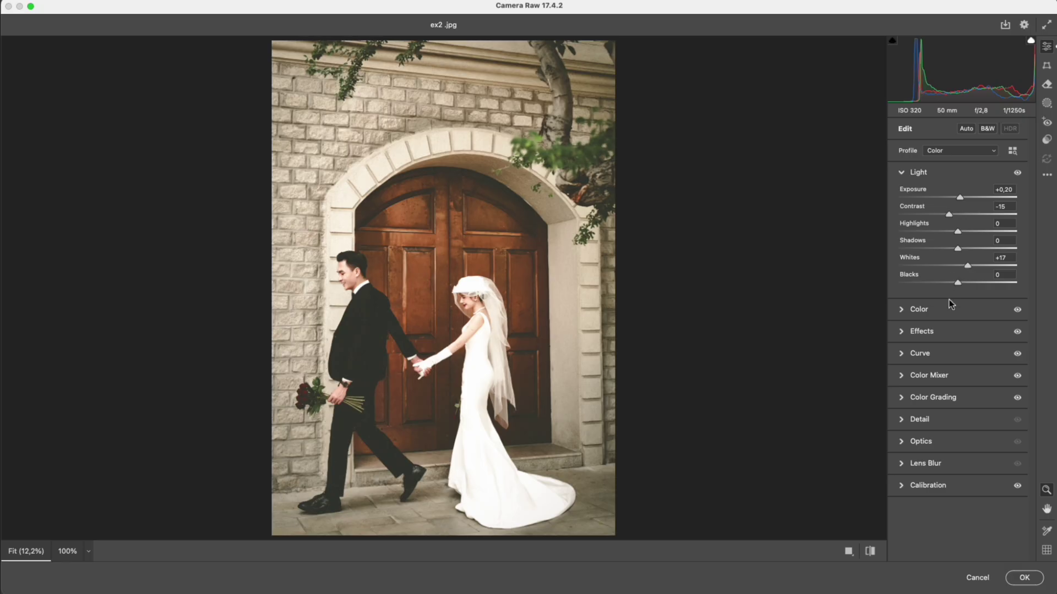
click(942, 331)
drag(939, 294, 935, 296)
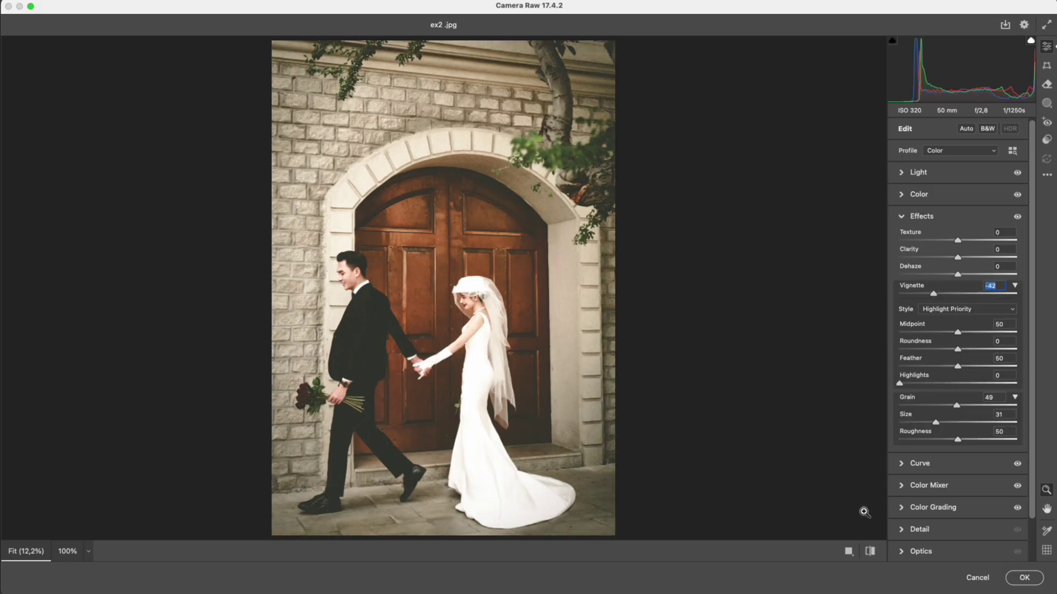
click(848, 550)
scroll(669, 381, up, 5)
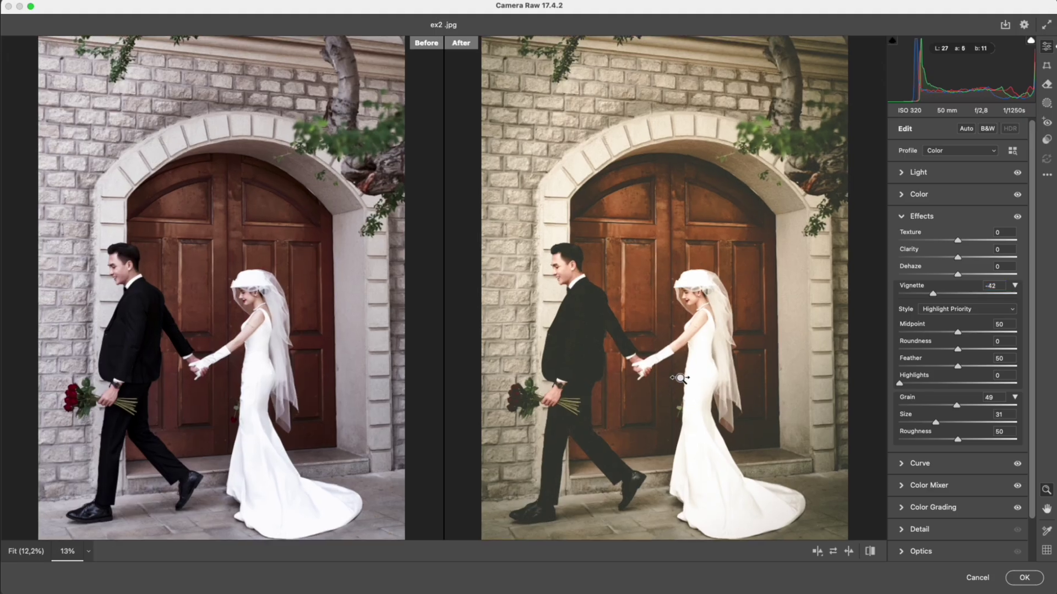
scroll(710, 259, down, 5)
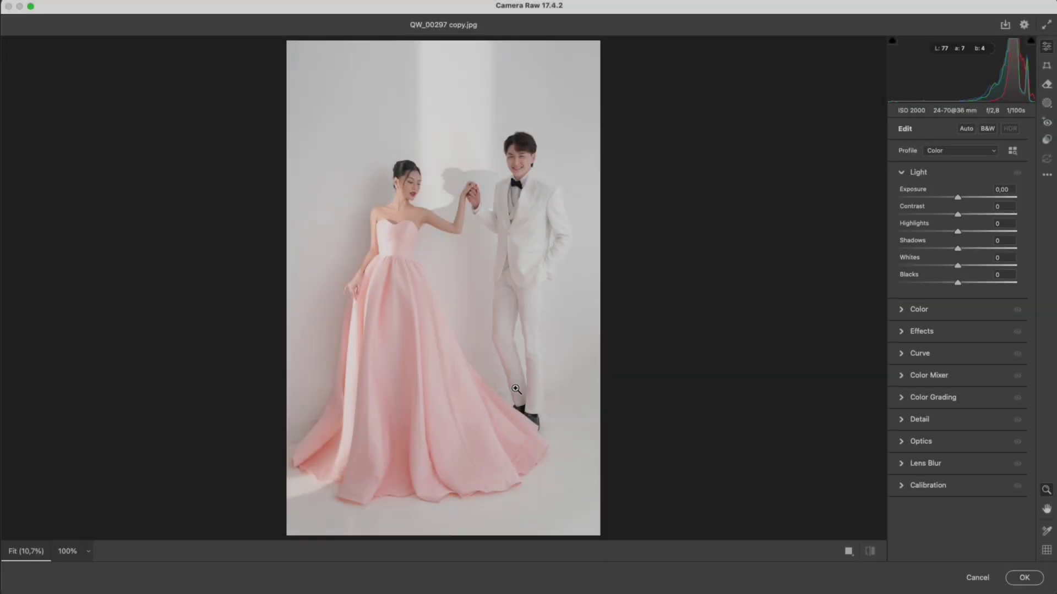
Paste the vintage grade onto QW_00297 copy.jpg, set Exposure to -0,05, and show Before/After
key(super+v)
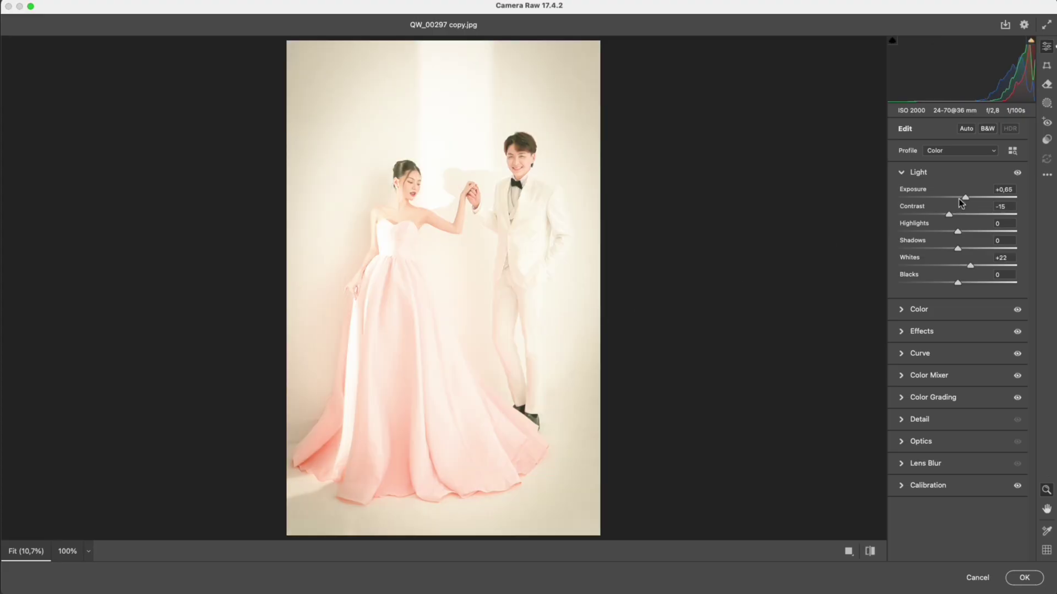
click(958, 197)
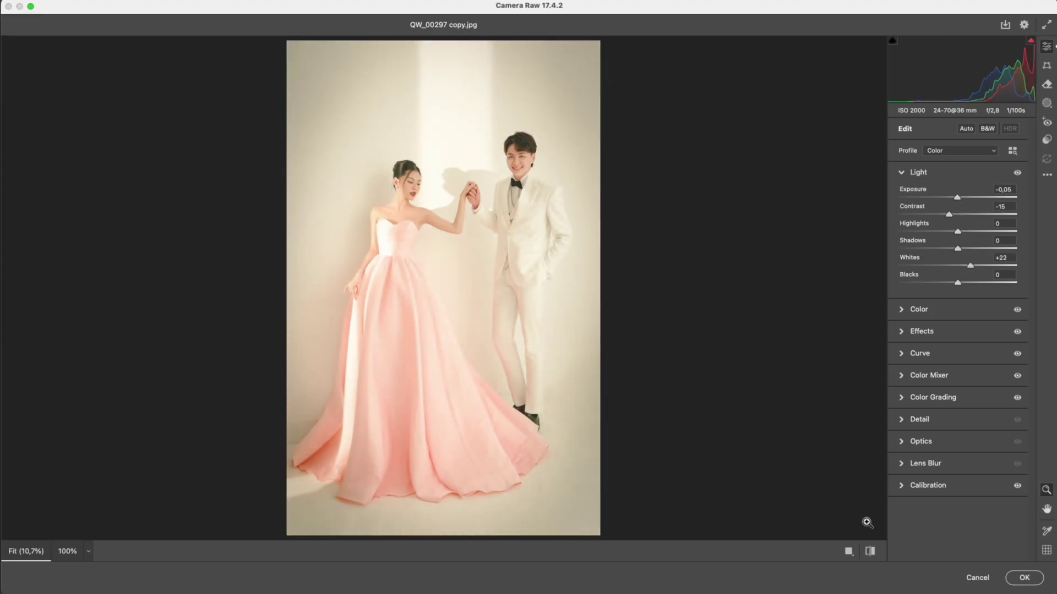
click(849, 551)
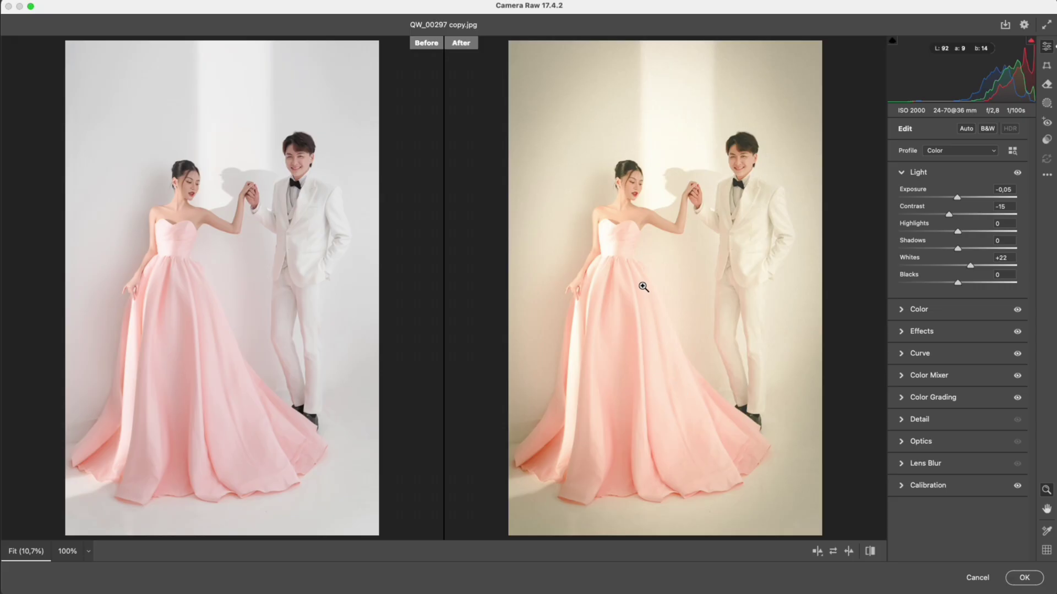
click(680, 189)
click(629, 232)
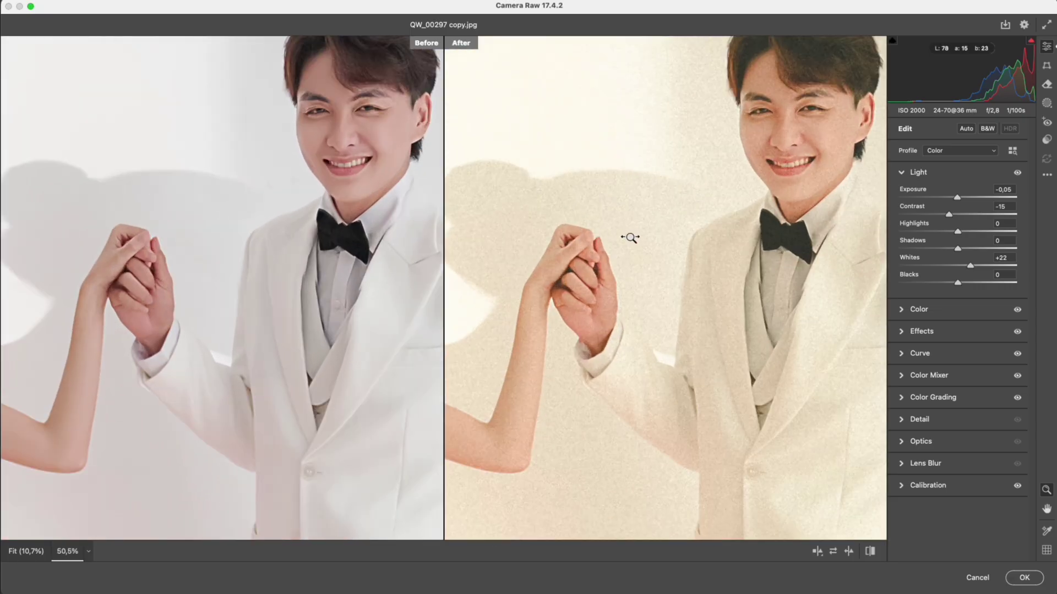
alt+click(572, 275)
alt+click(572, 275)
alt+click(620, 262)
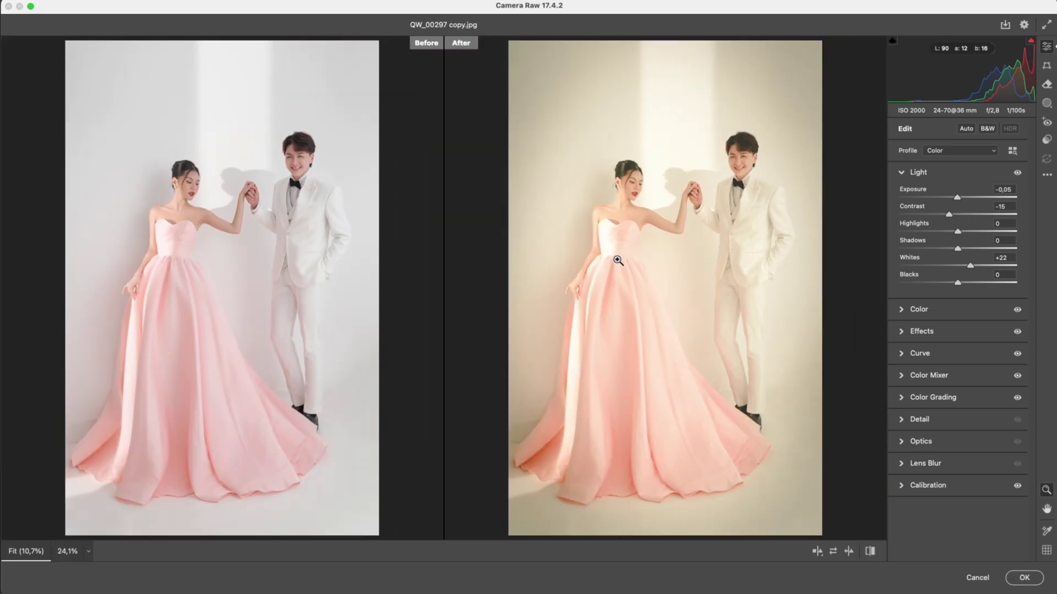
drag(619, 262, 688, 270)
drag(695, 213, 692, 273)
click(715, 275)
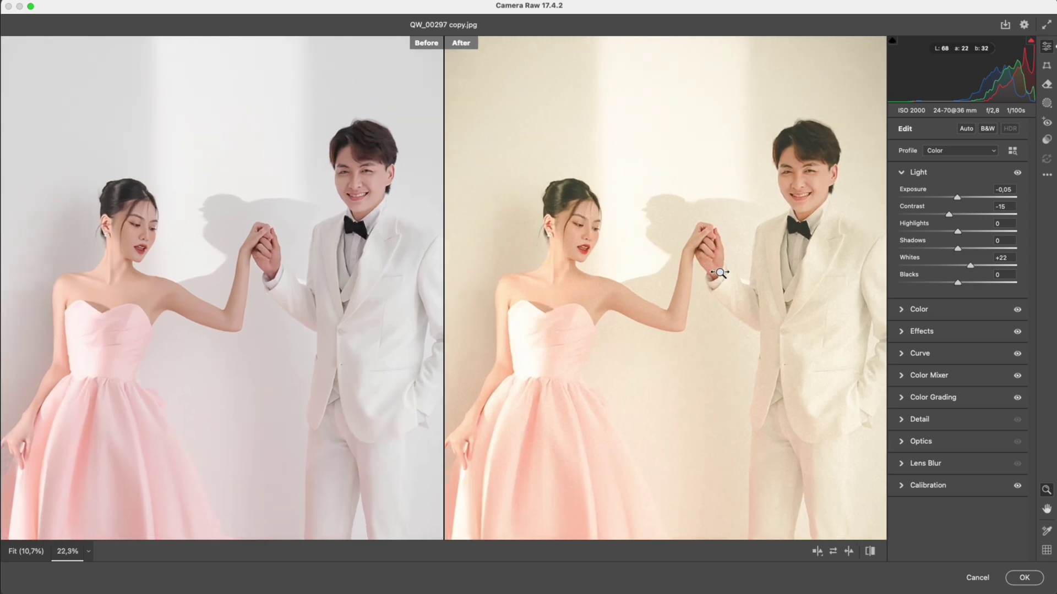
alt+click(646, 257)
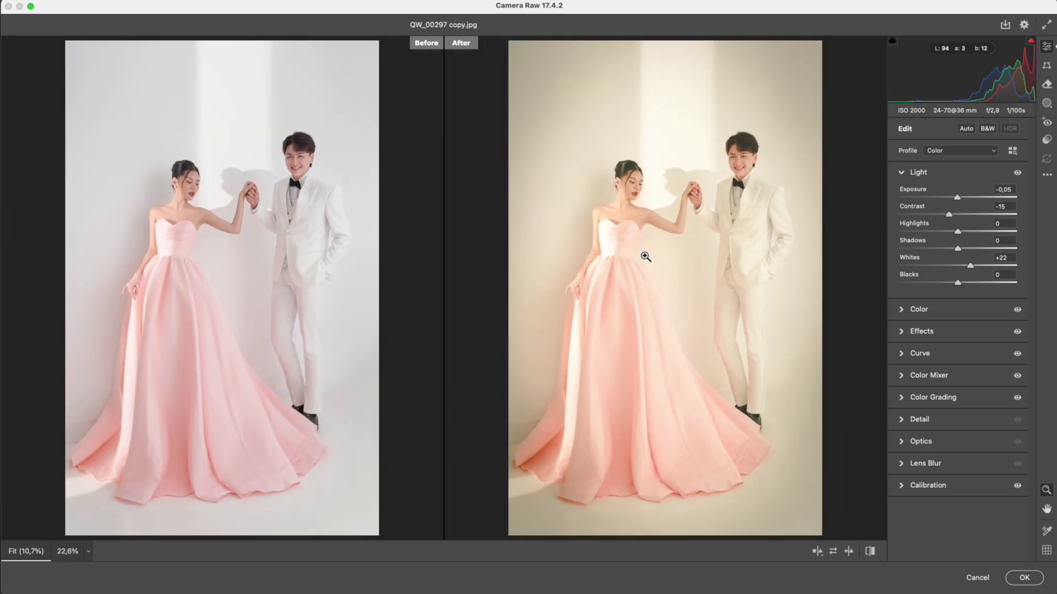